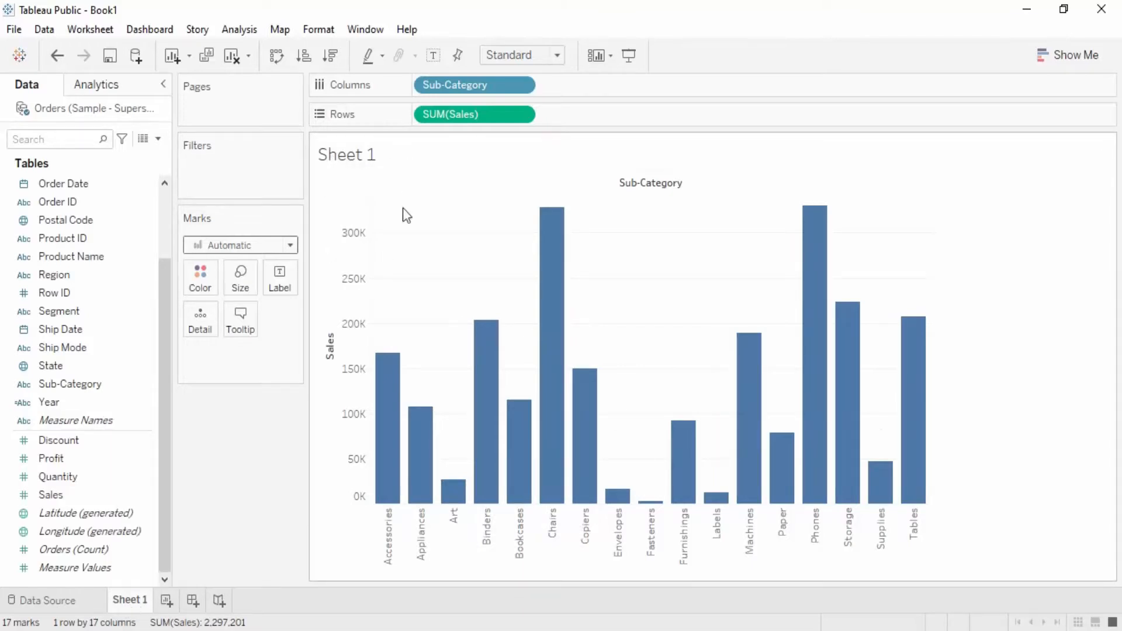
# Rename the worksheet Sheet 1 as "Sub Category wise Sales"
pyautogui.rightClick(142, 607)
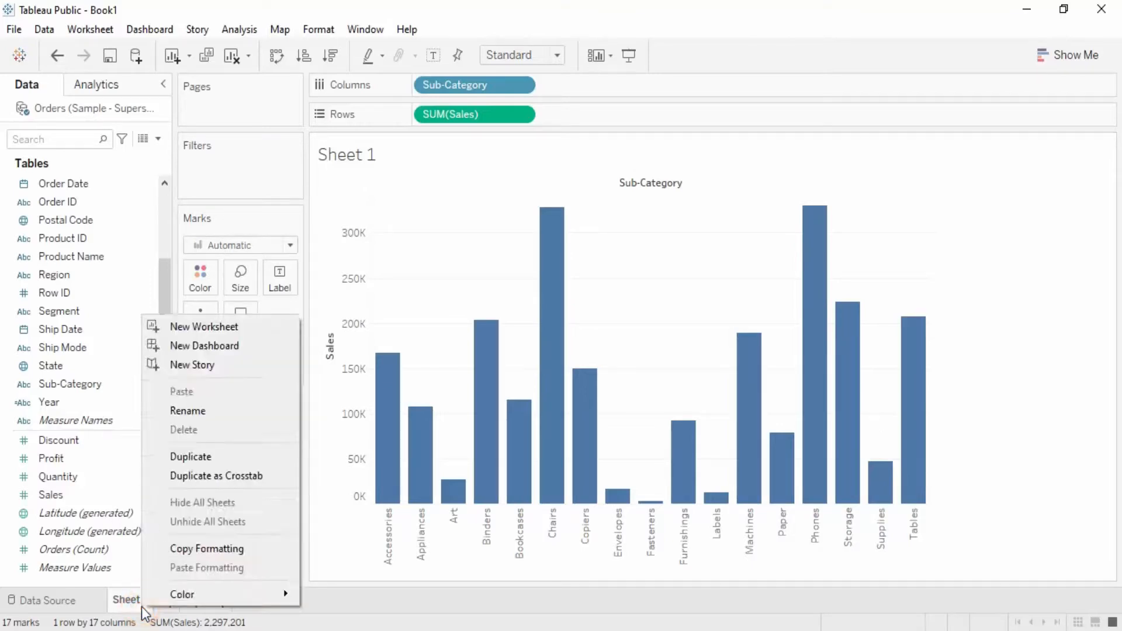
pyautogui.click(213, 412)
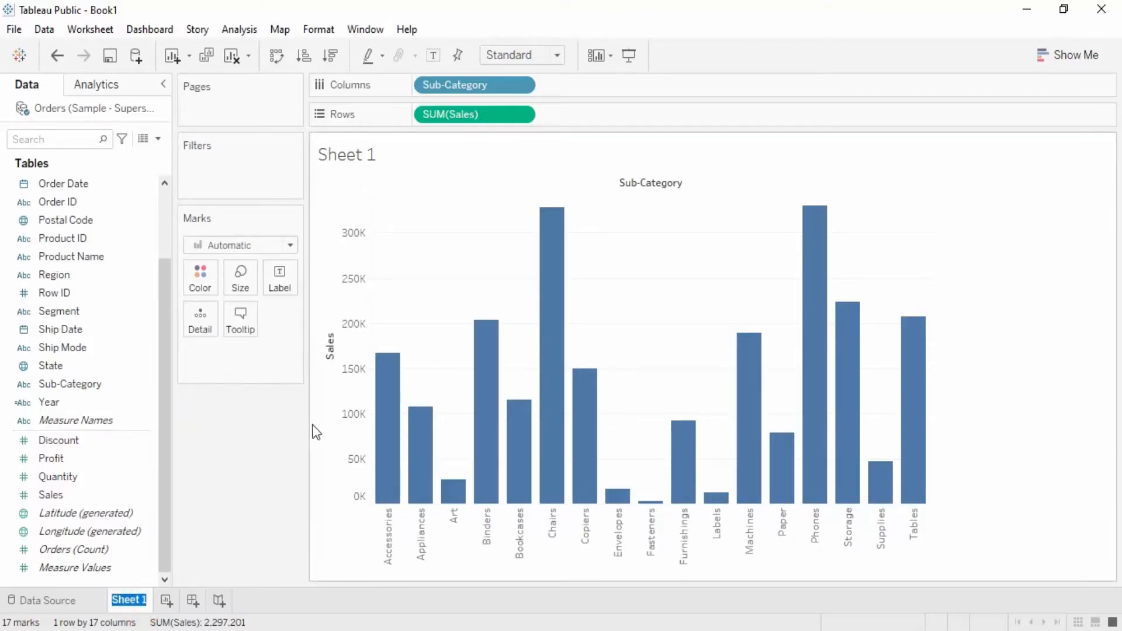
pyautogui.write('Sub Category wise Sales')
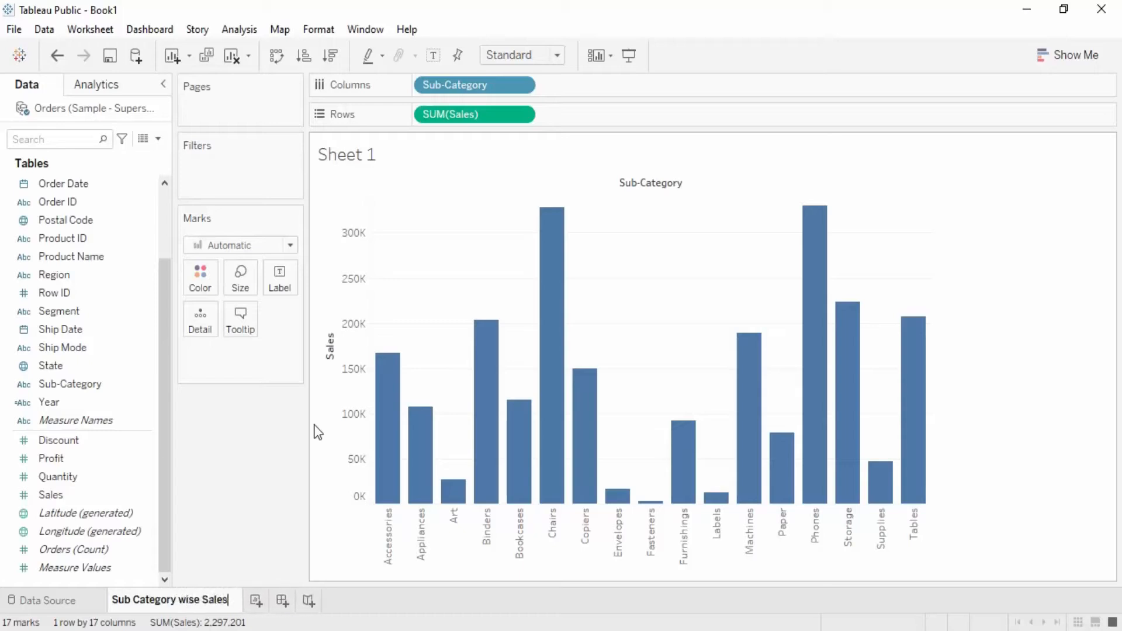
pyautogui.press('Return')
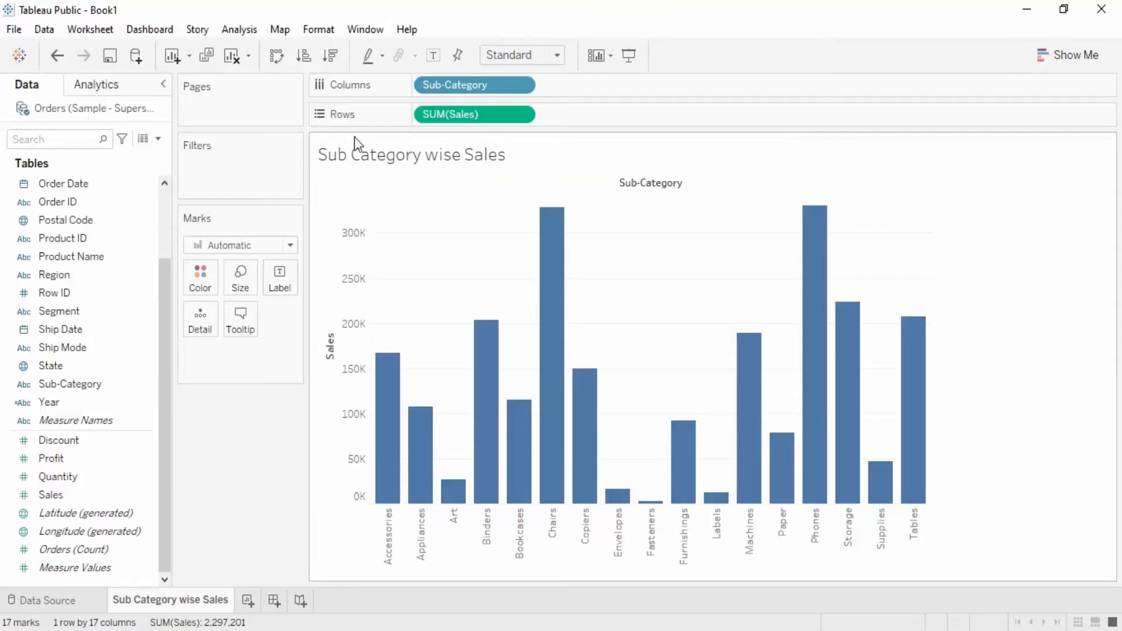
# Replace the sheet-name placeholder in the worksheet title with the text "Subcateory vs Sales"
pyautogui.rightClick(362, 155)
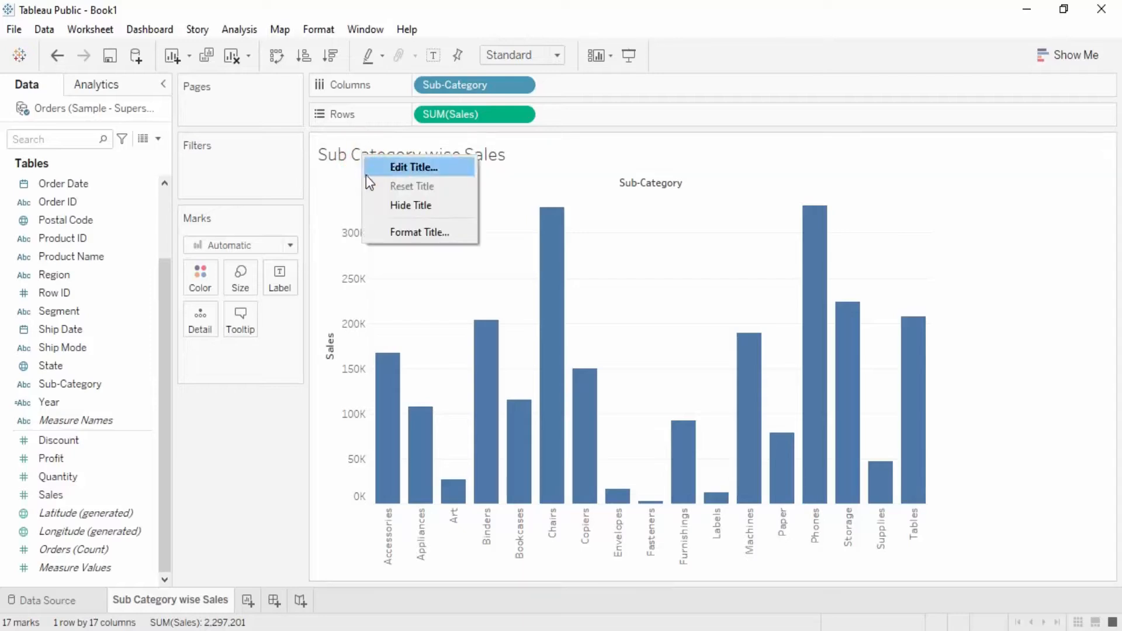
pyautogui.click(399, 168)
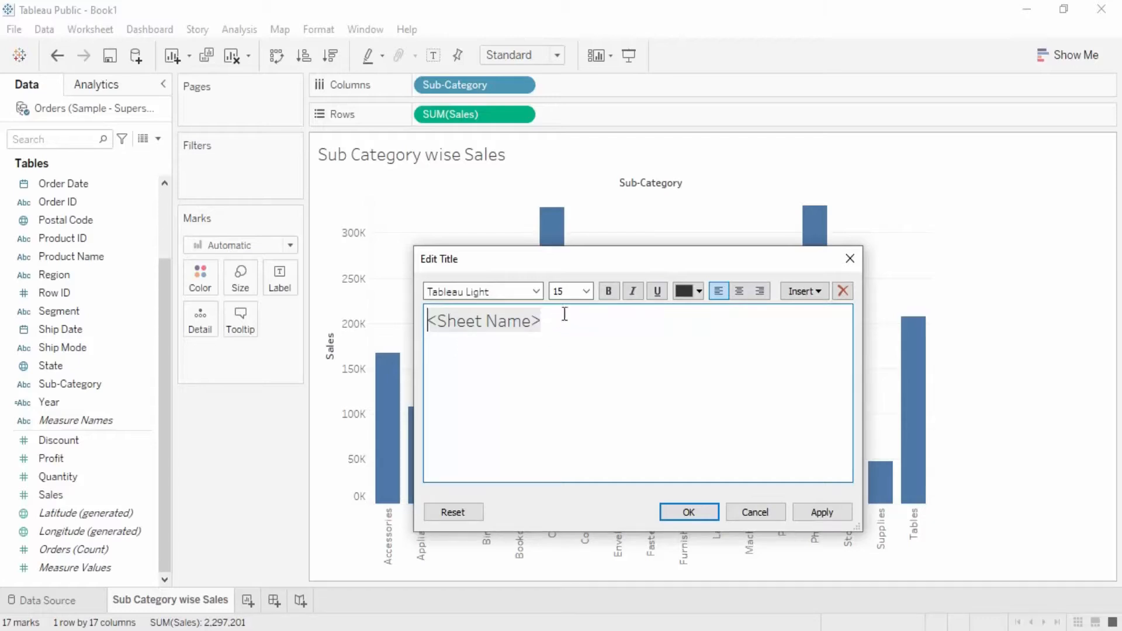
pyautogui.click(802, 296)
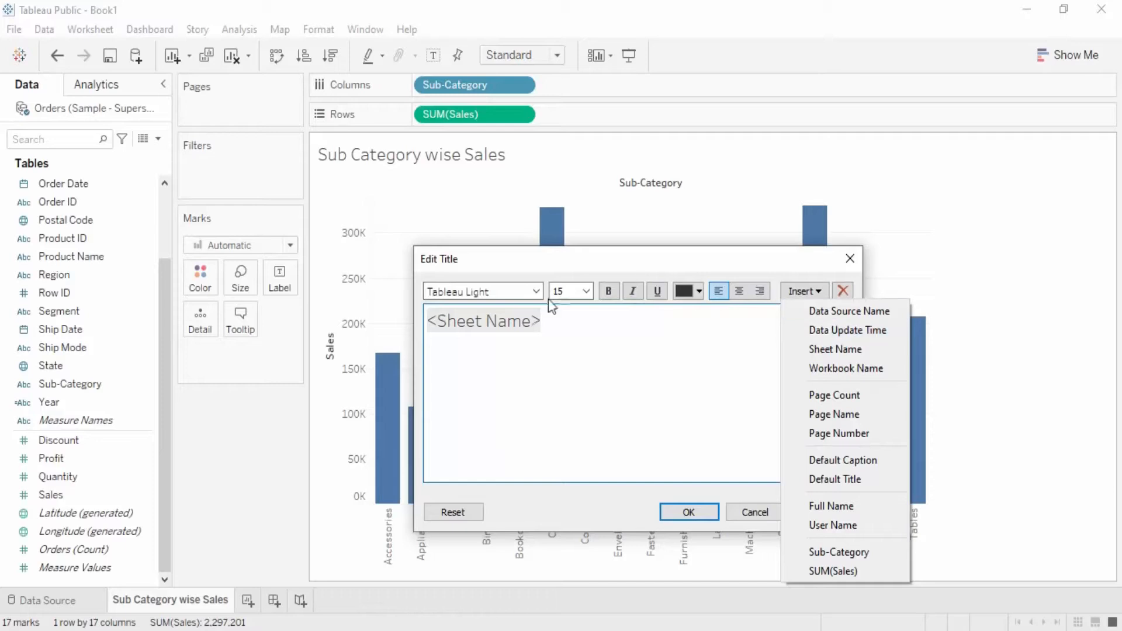
pyautogui.click(429, 322)
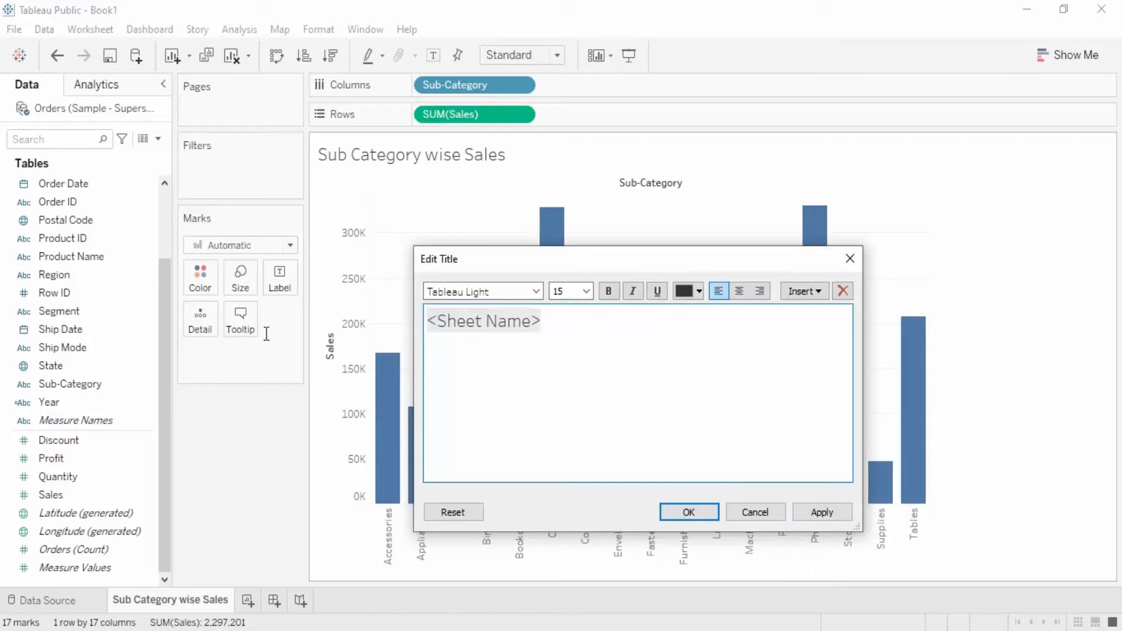
pyautogui.hotkey('ctrl', 'a')
pyautogui.write('Sun')
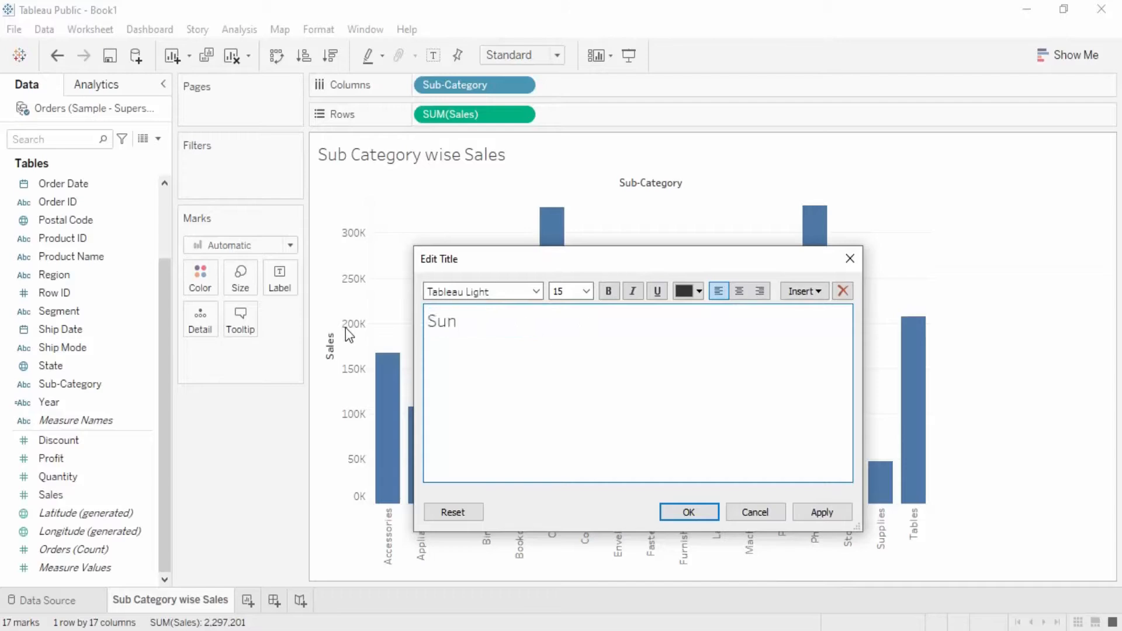
pyautogui.press('BackSpace')
pyautogui.write('bcateory vs Sales')
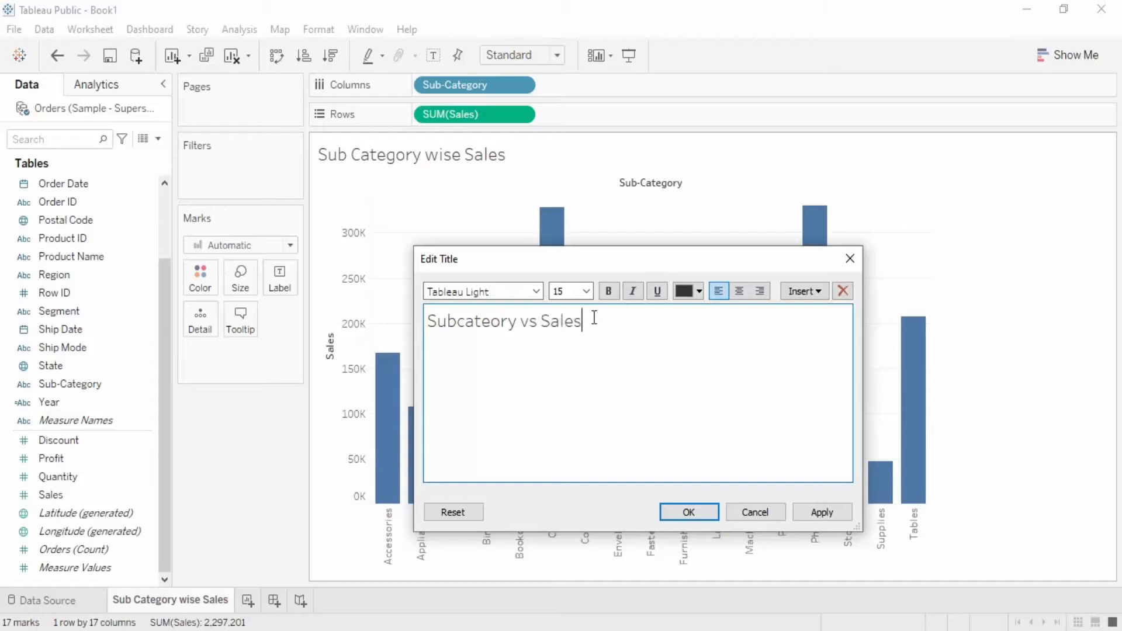
# Format the whole title text as Bookman Old Style, size 18, bold and center-aligned
pyautogui.moveTo(591, 318); pyautogui.dragTo(426, 316)
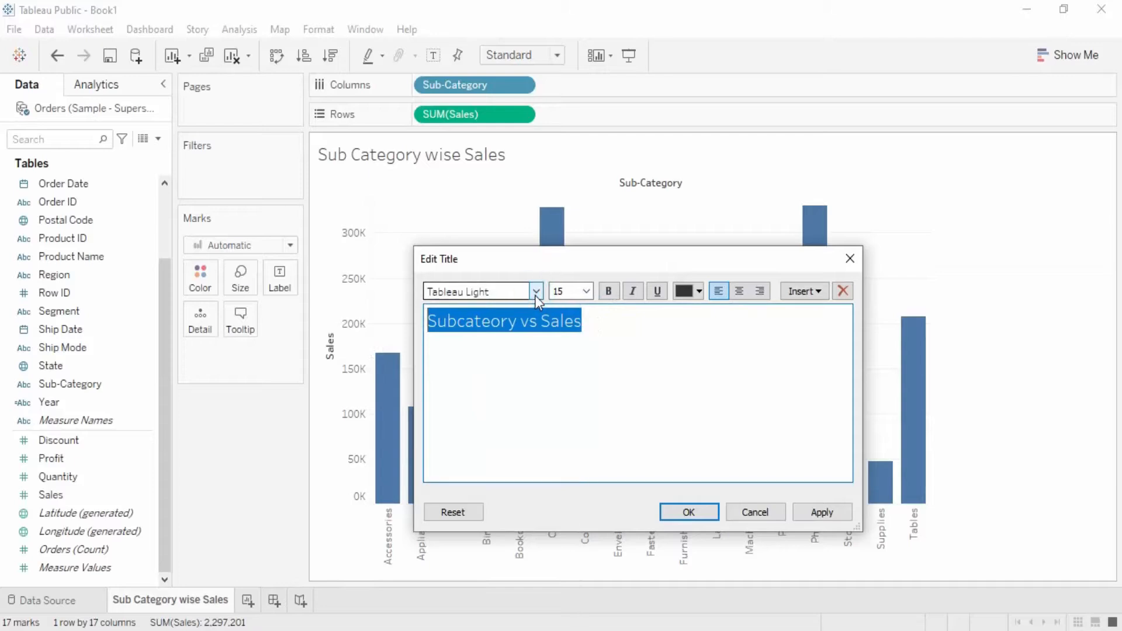
pyautogui.click(497, 292)
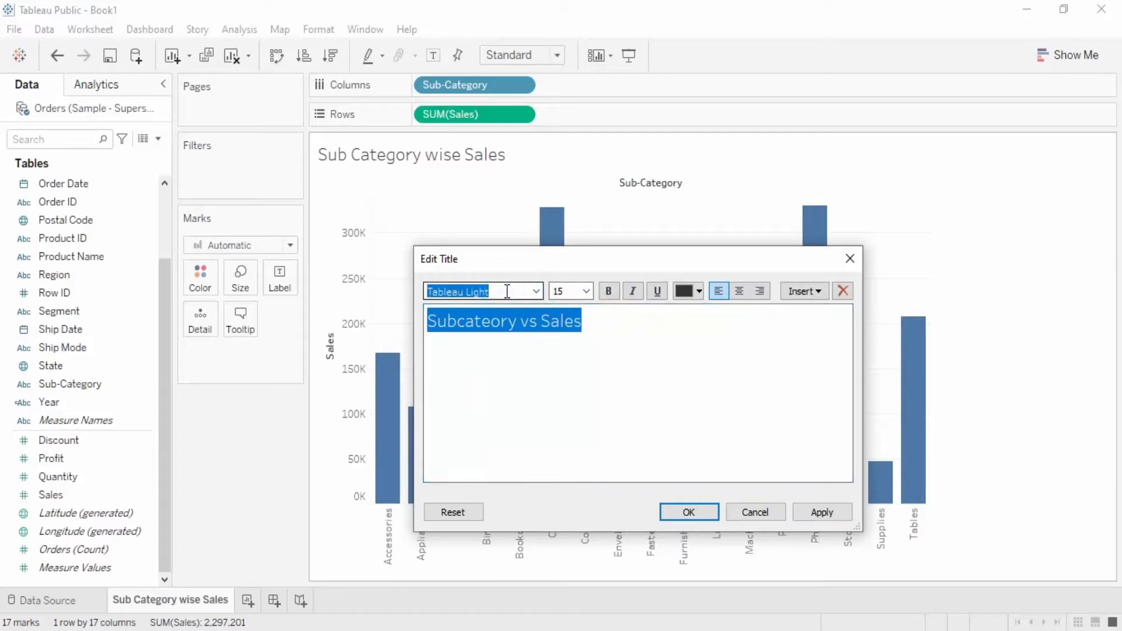
pyautogui.write('bookman Old Style')
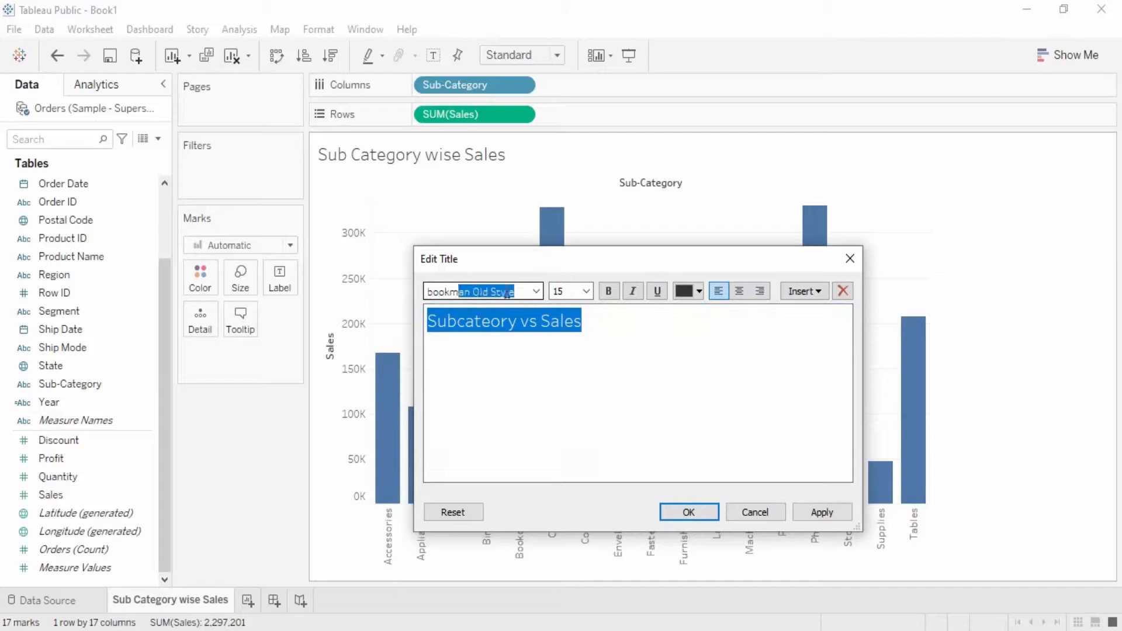
pyautogui.press('Return')
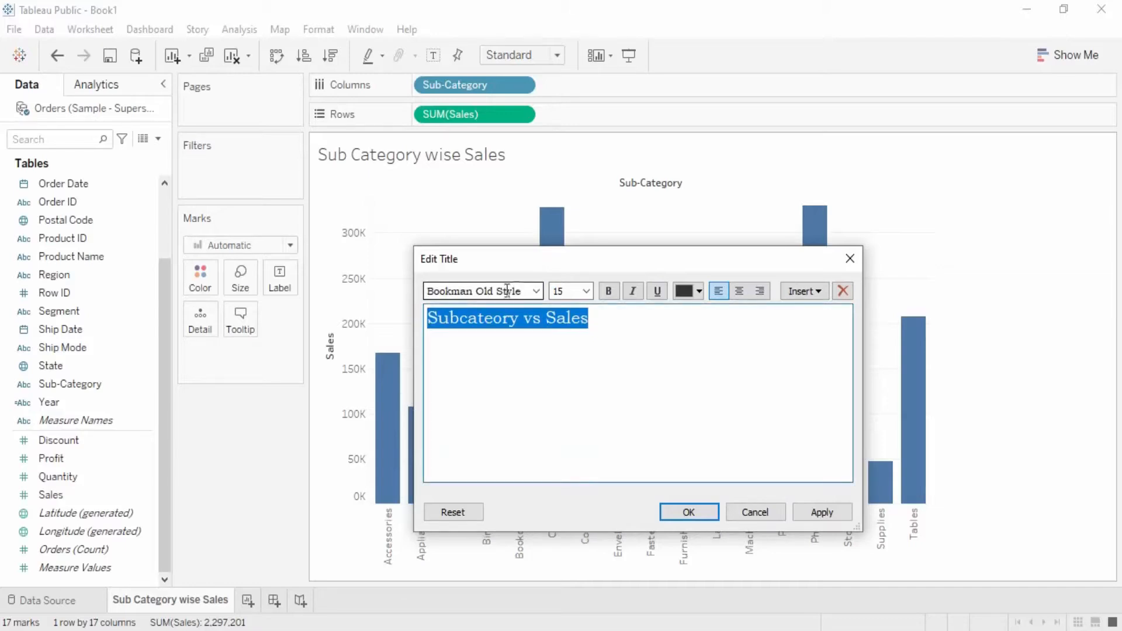
pyautogui.click(586, 291)
pyautogui.click(563, 399)
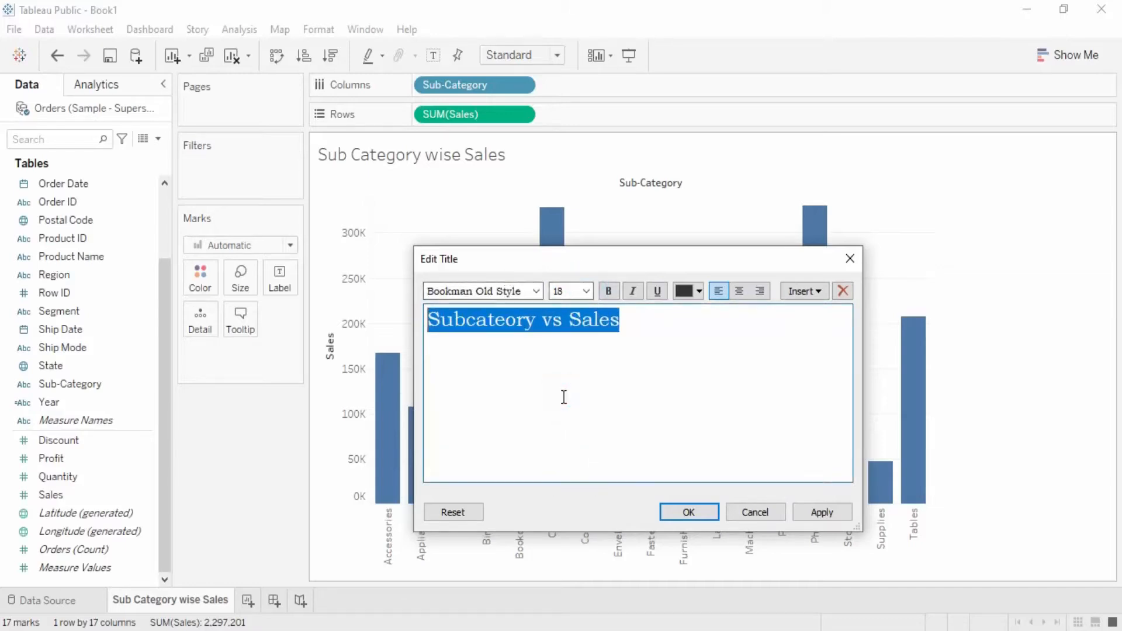
pyautogui.click(609, 292)
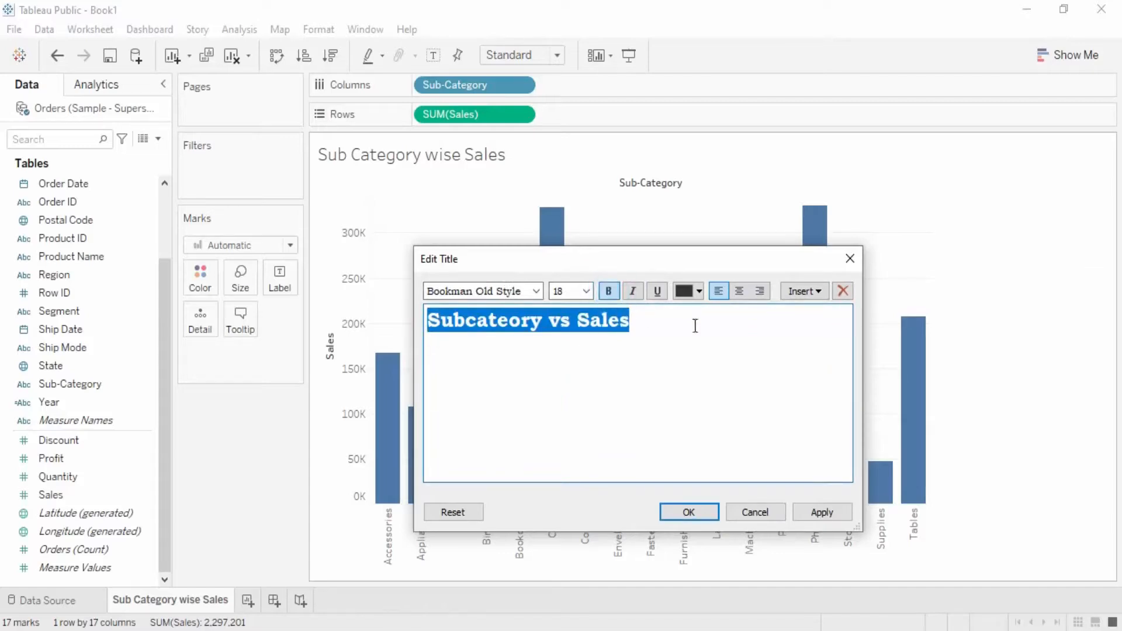
pyautogui.click(738, 292)
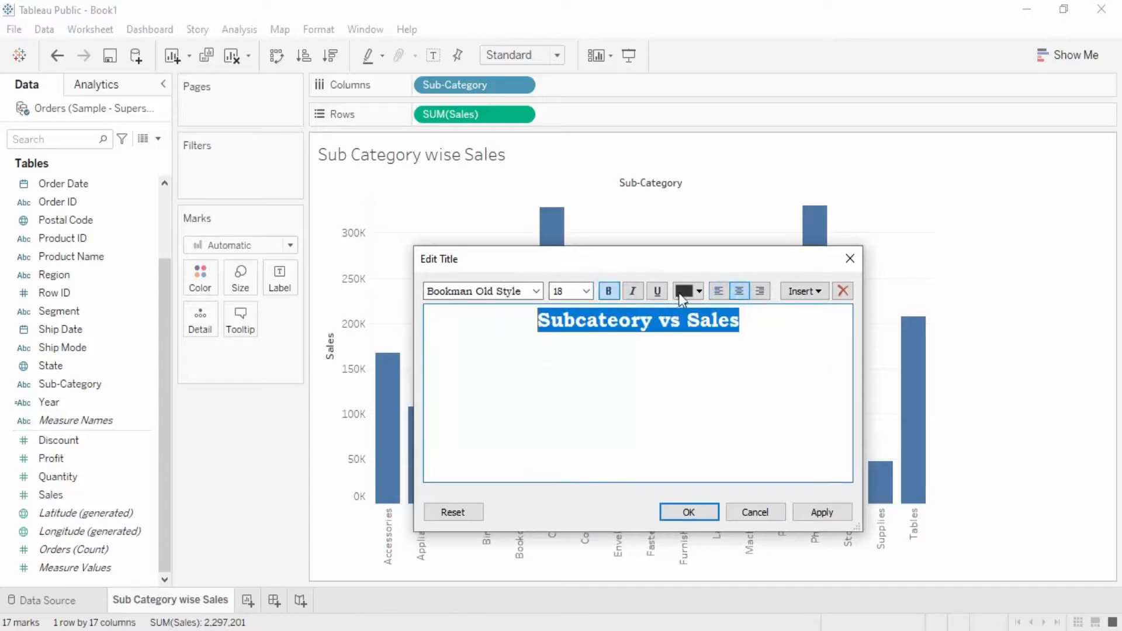
# Color the title text dark gray and apply the title formatting to the worksheet
pyautogui.click(699, 292)
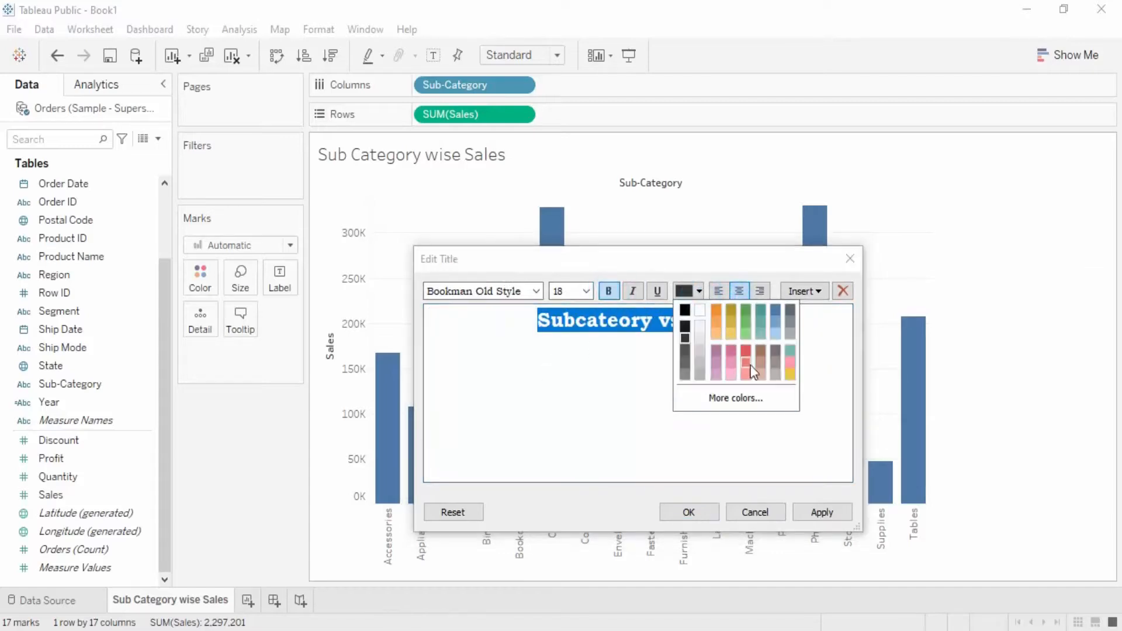
pyautogui.click(790, 309)
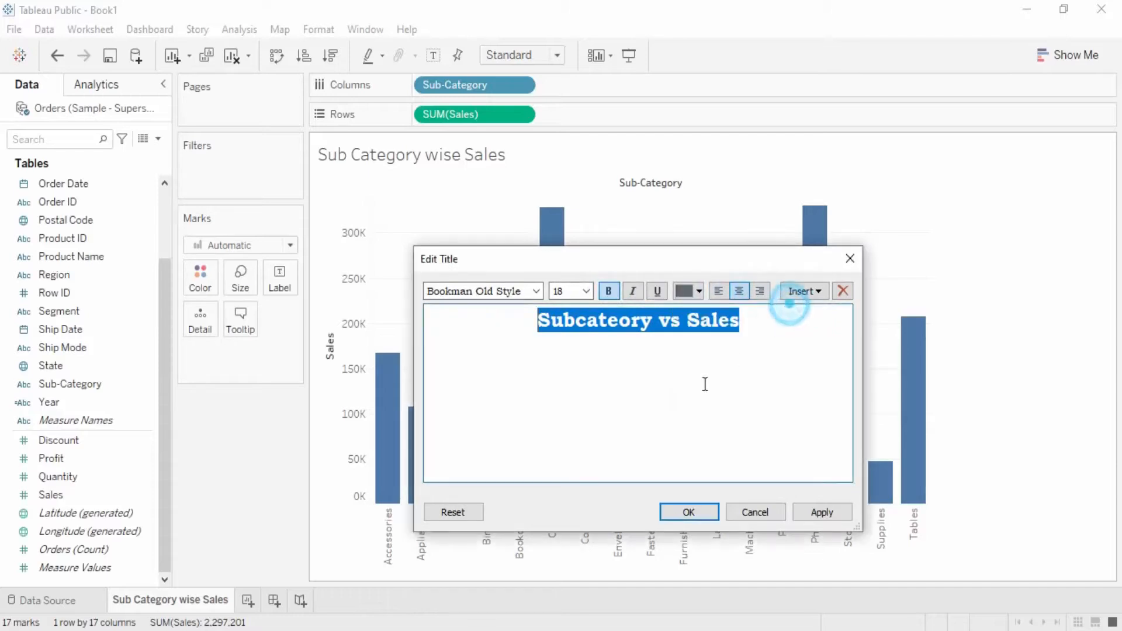
pyautogui.click(683, 395)
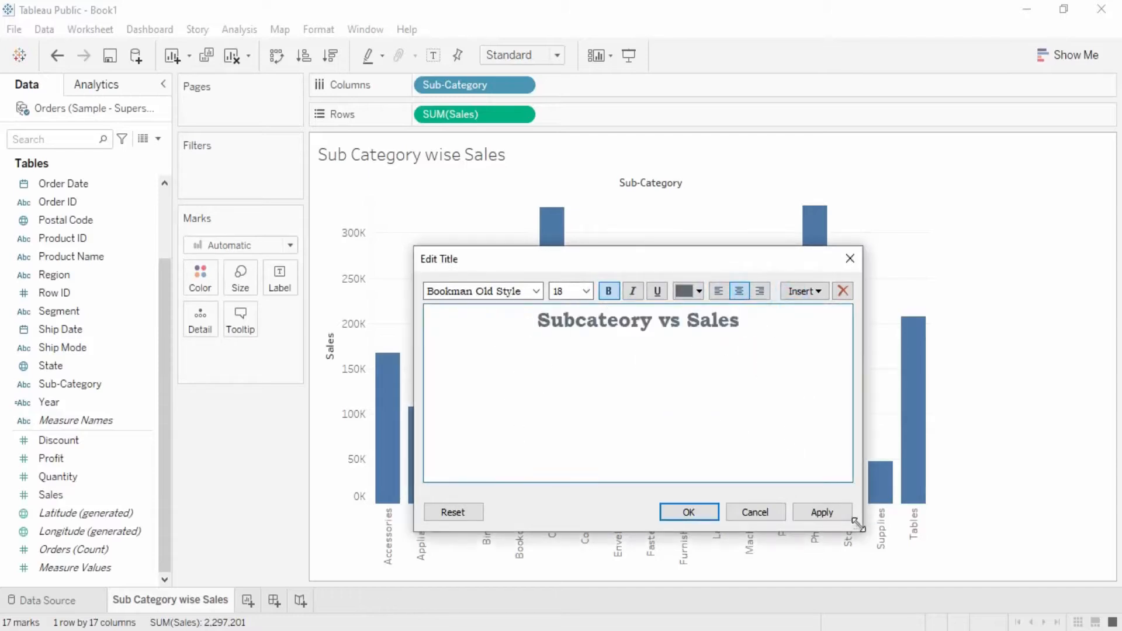
pyautogui.click(833, 512)
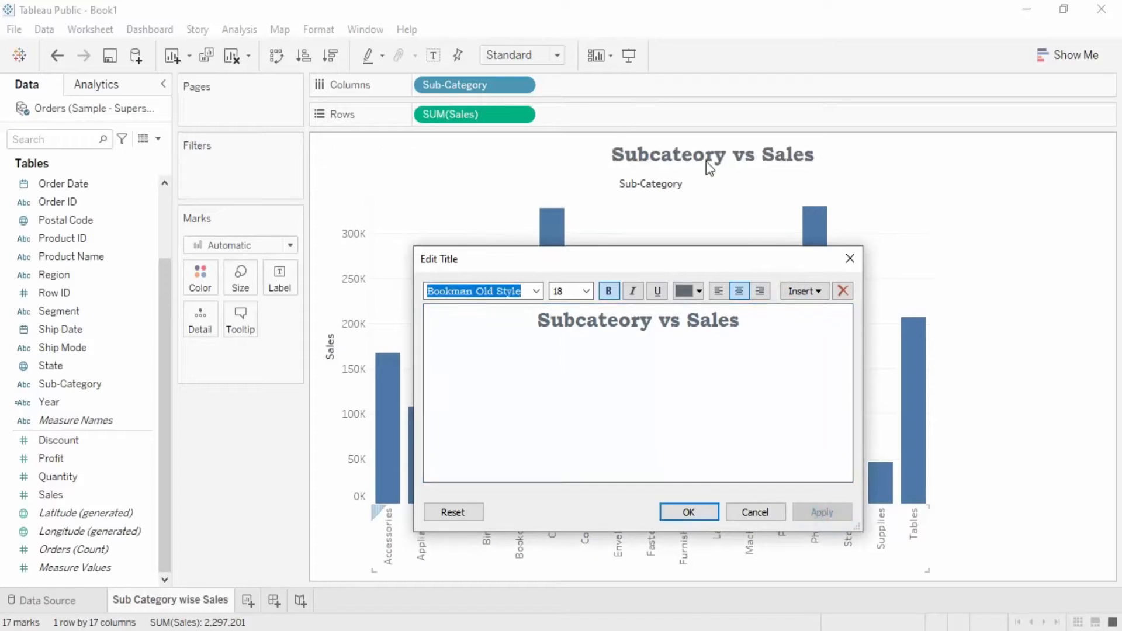
# Change the color of the whole title text to black and apply it
pyautogui.moveTo(744, 321); pyautogui.dragTo(529, 317)
pyautogui.click(695, 291)
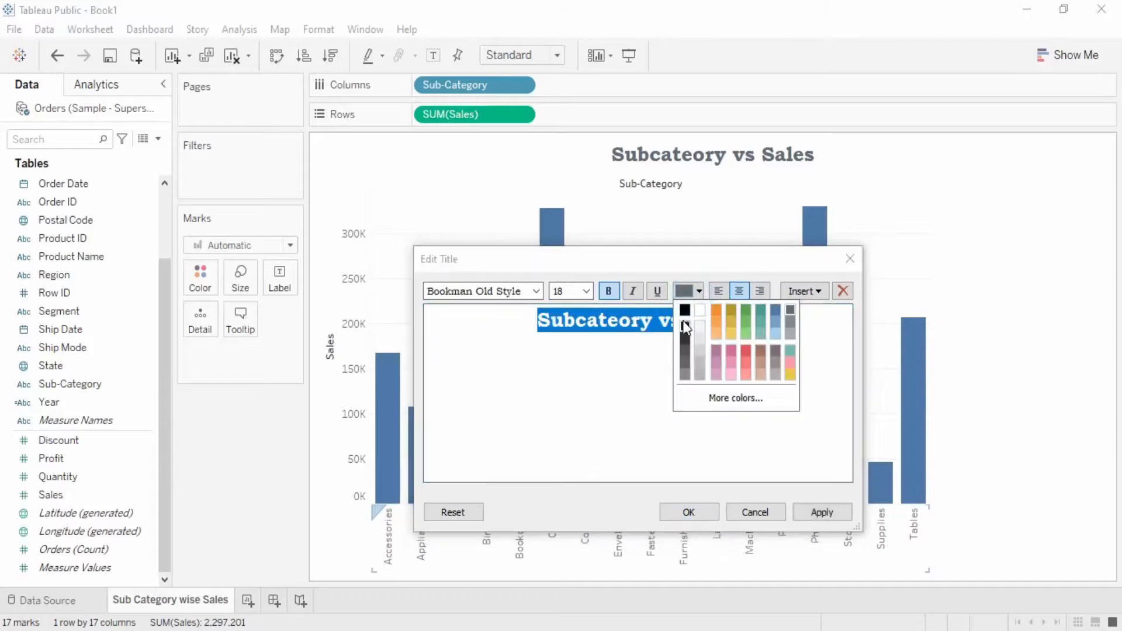
pyautogui.click(685, 309)
pyautogui.click(829, 514)
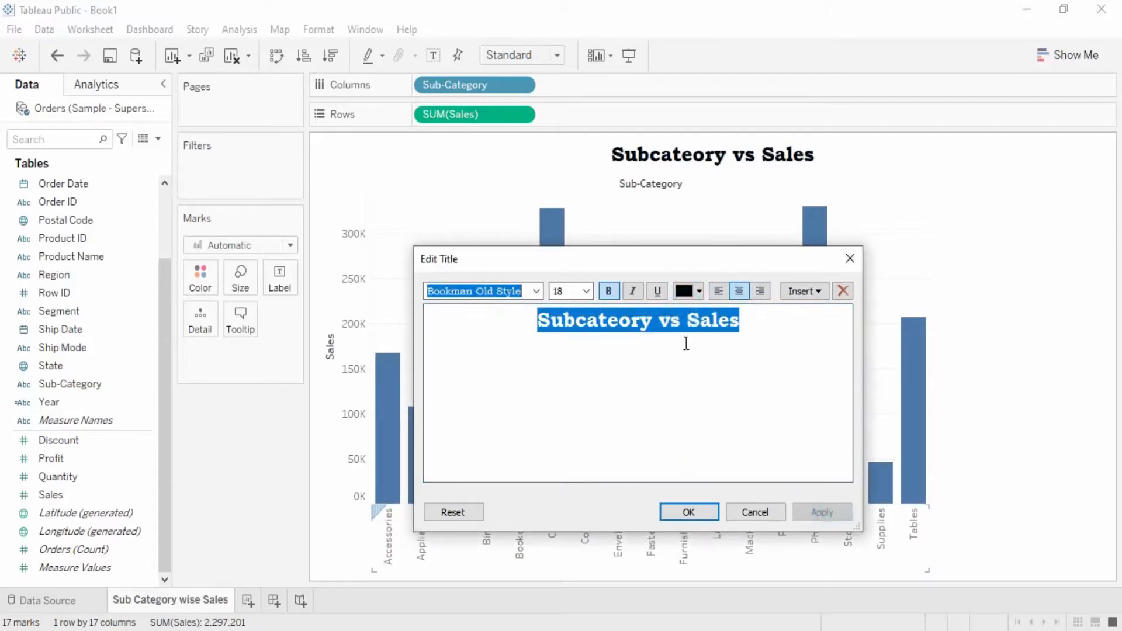
# Remove the bold formatting from the title text, accept the edit and hide the worksheet title
pyautogui.click(609, 291)
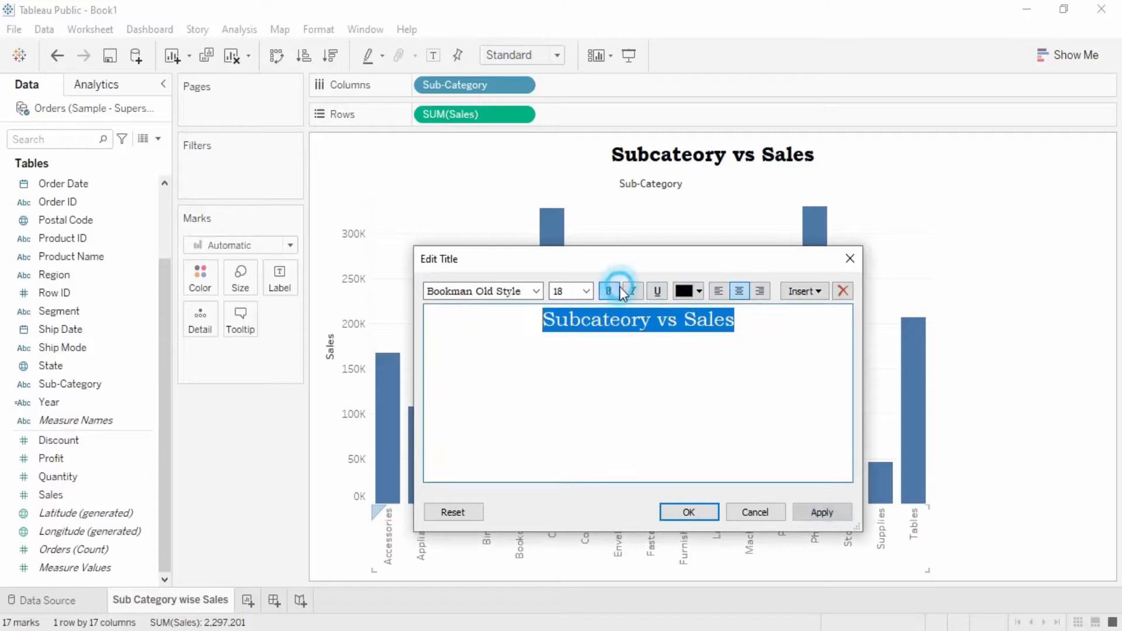
pyautogui.click(835, 517)
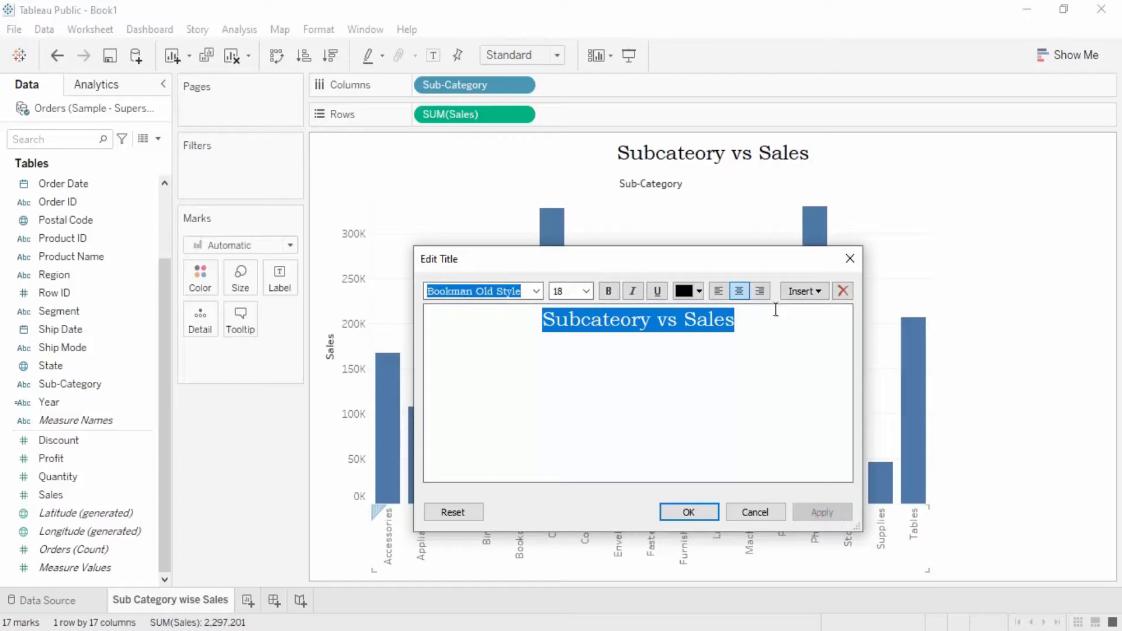
pyautogui.click(808, 288)
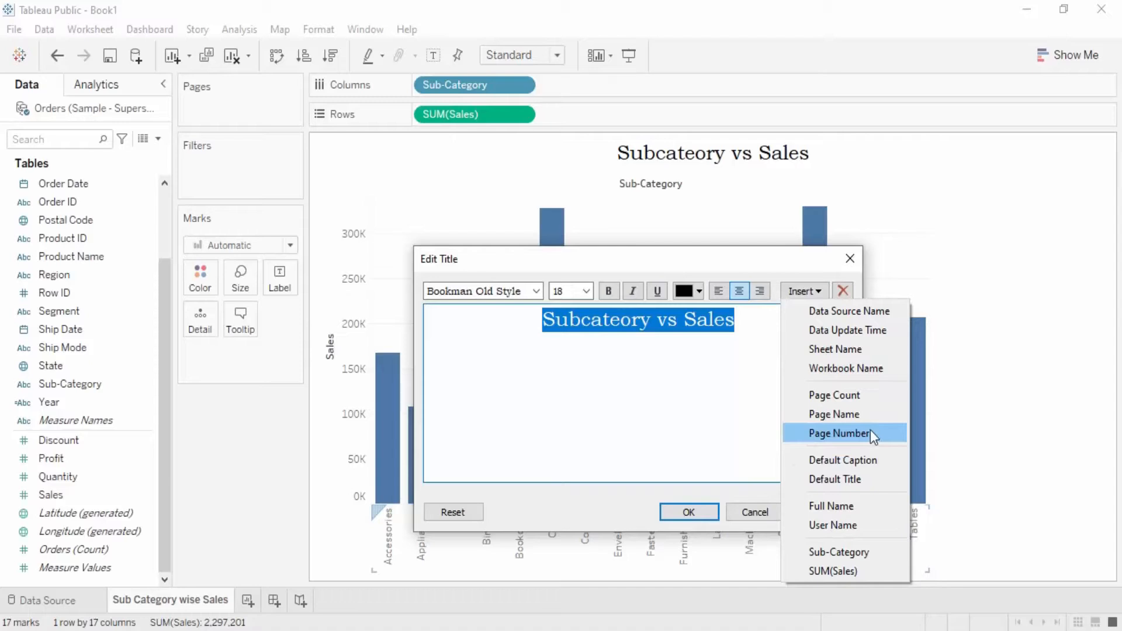
pyautogui.click(711, 427)
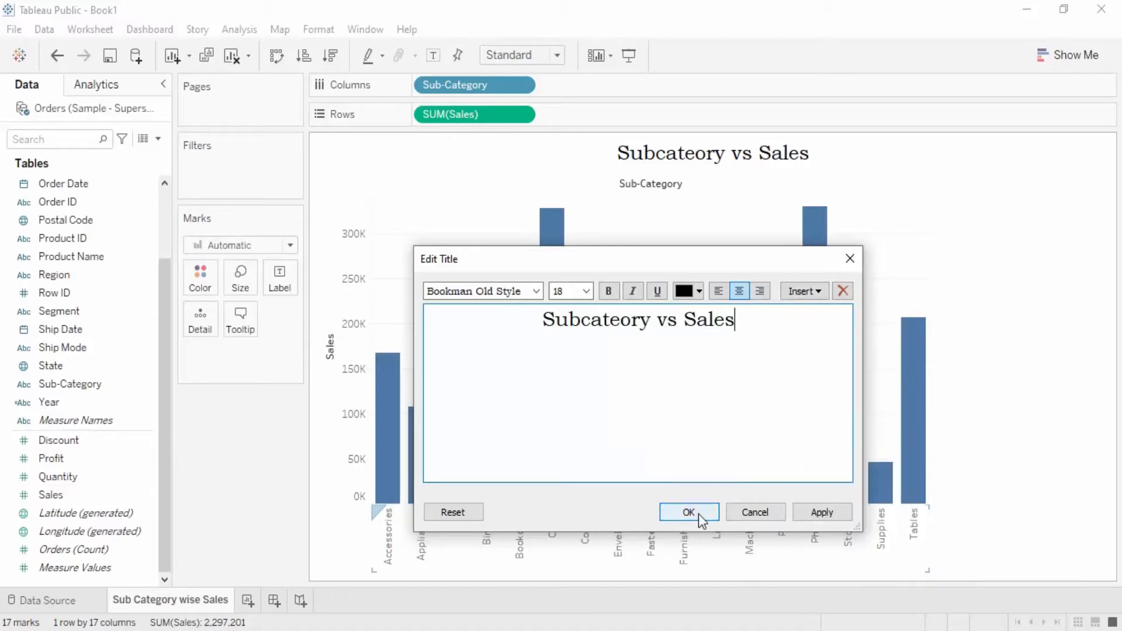
pyautogui.click(677, 513)
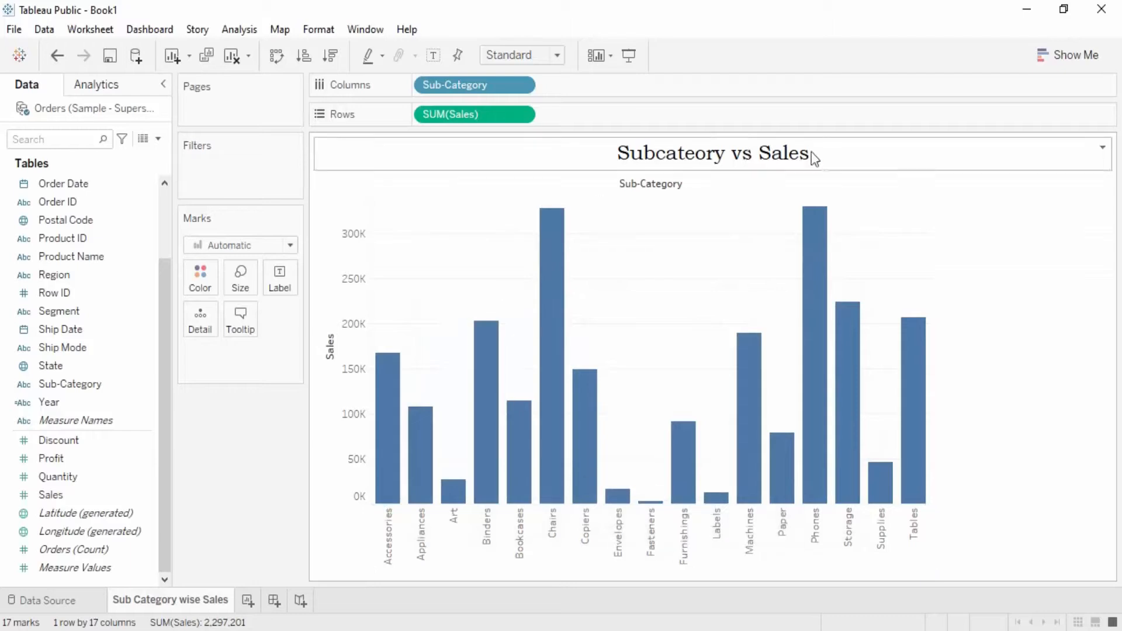
pyautogui.rightClick(735, 153)
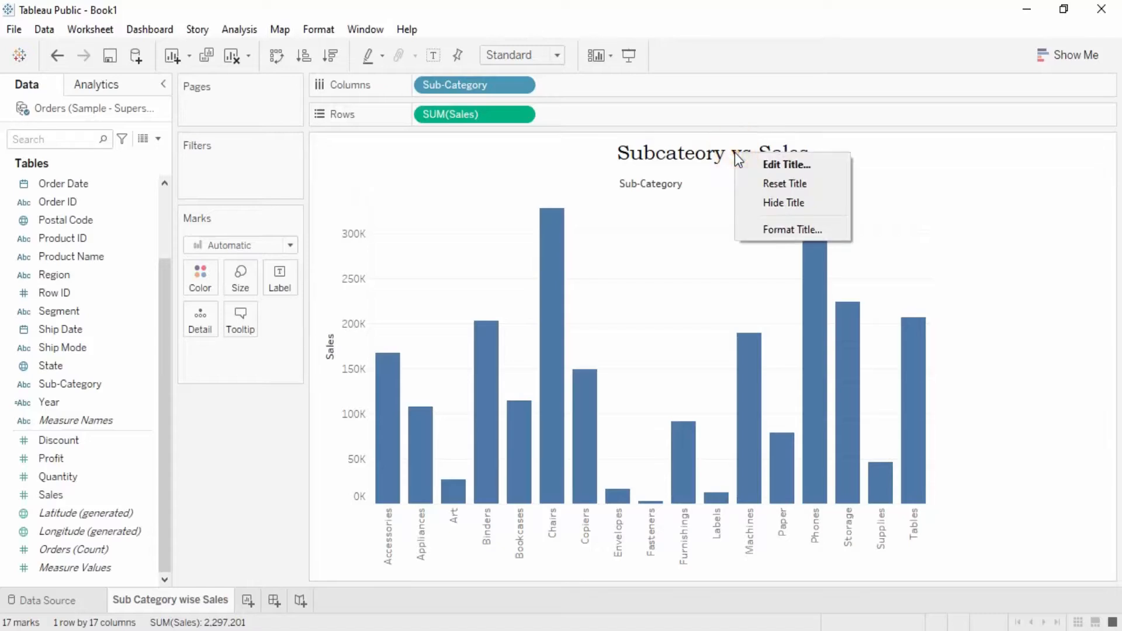
pyautogui.click(783, 204)
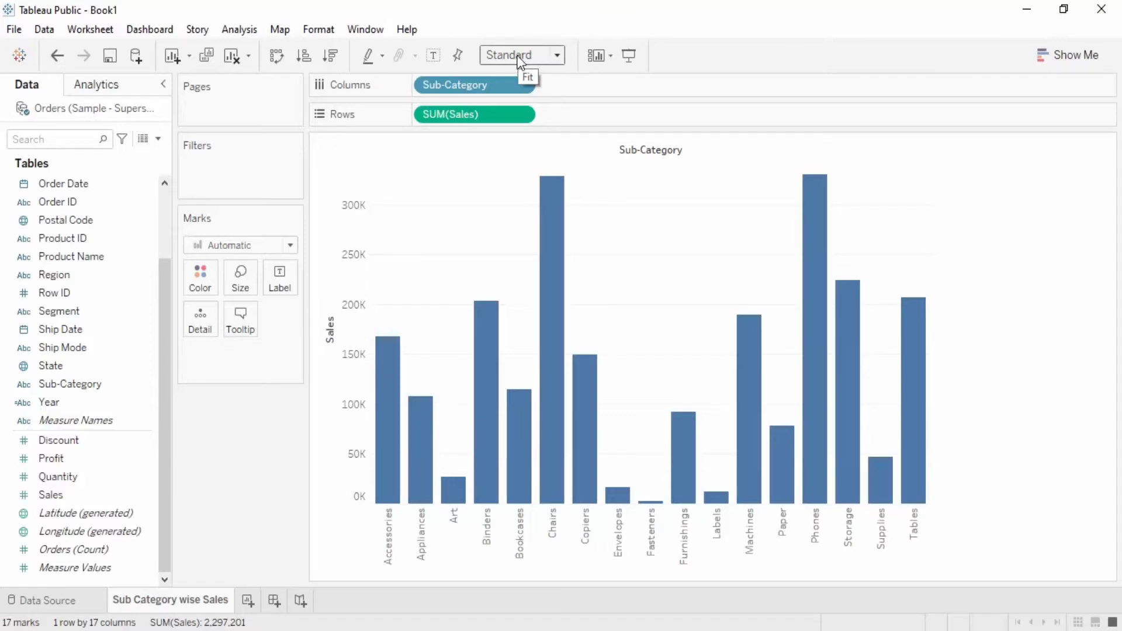
# Preview the bar chart with the Fit Width and Fit Height options, and settle on Entire View
pyautogui.click(555, 55)
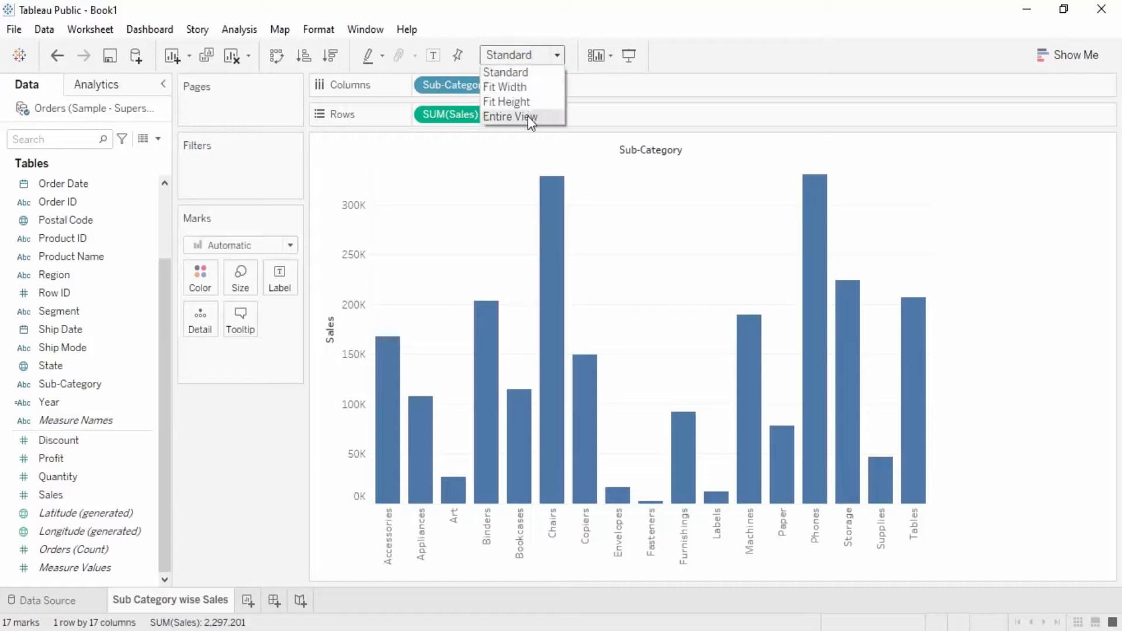
pyautogui.click(521, 88)
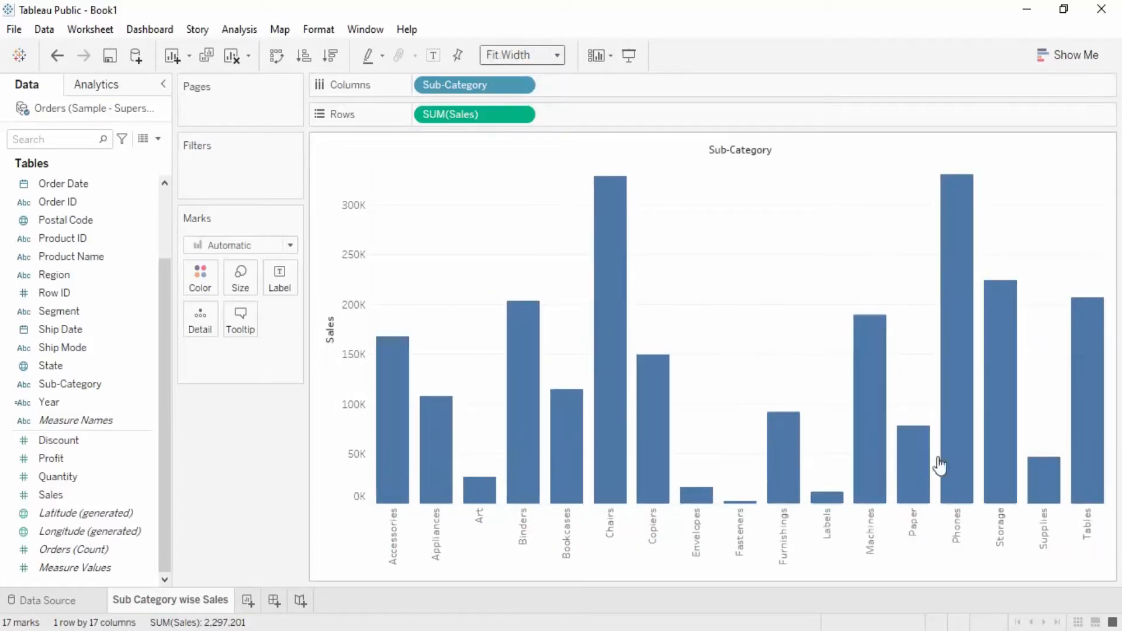
pyautogui.click(555, 55)
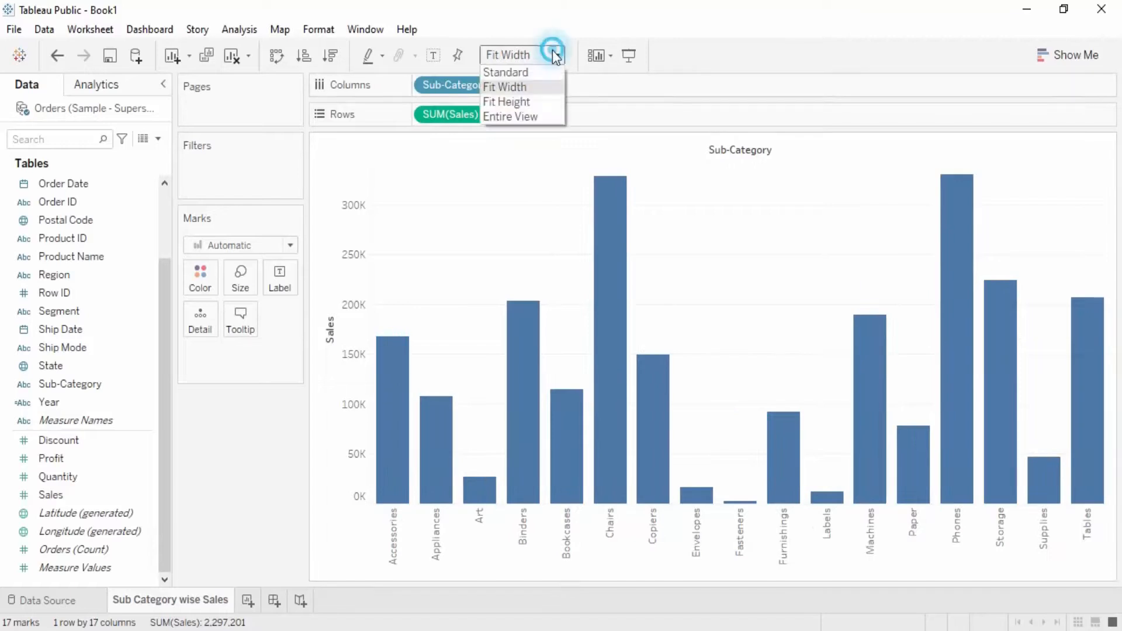
pyautogui.click(531, 102)
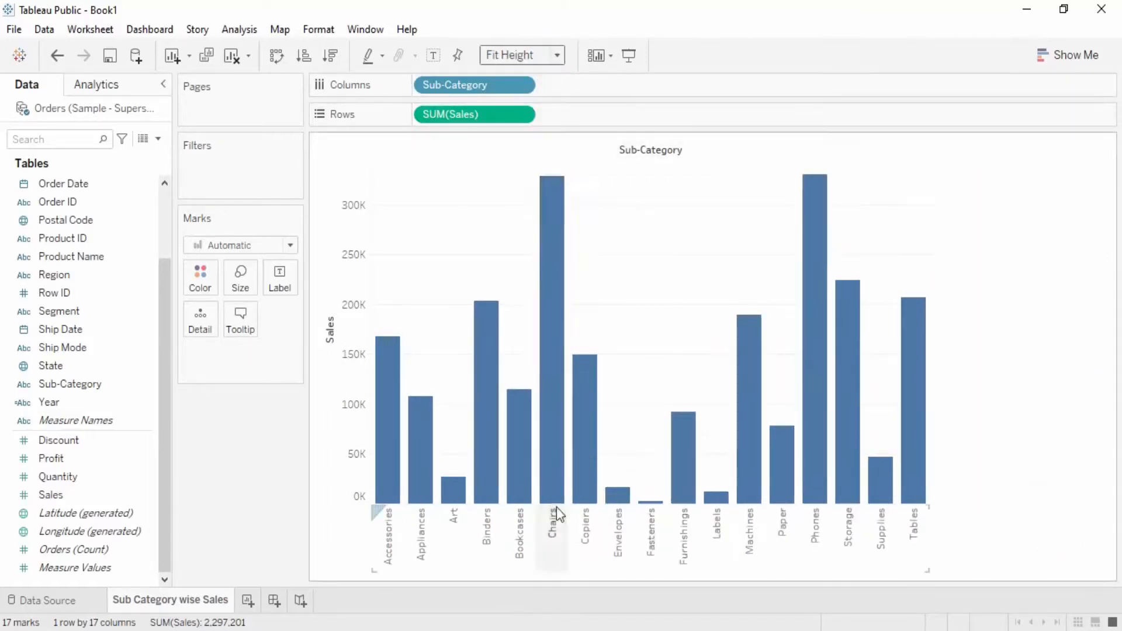
pyautogui.click(558, 54)
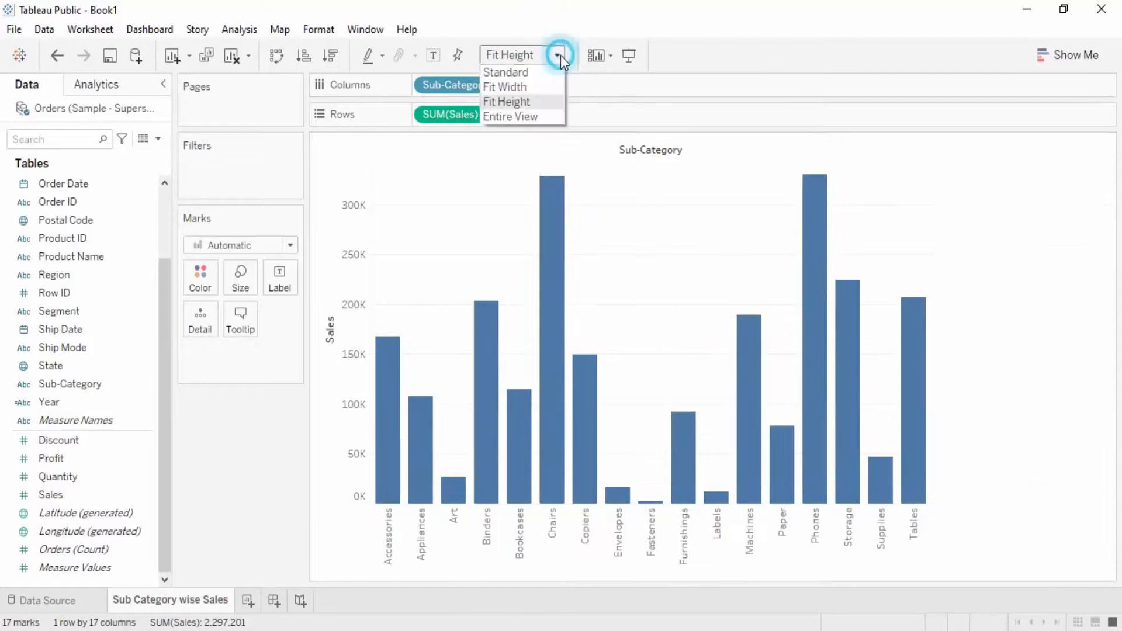
pyautogui.click(549, 116)
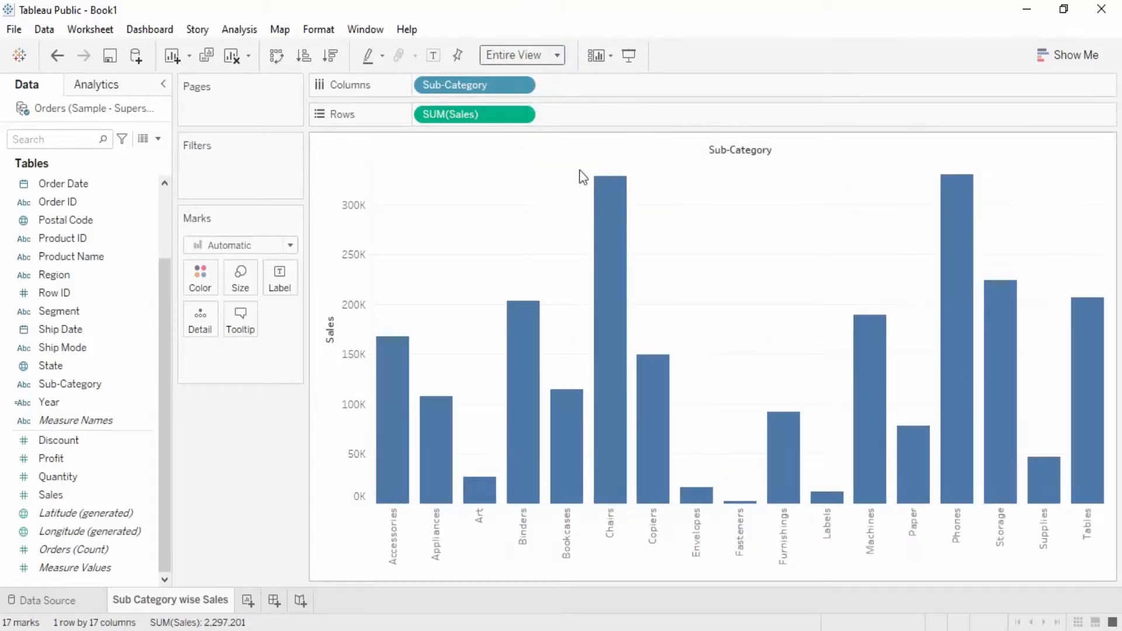
pyautogui.moveTo(371, 395)
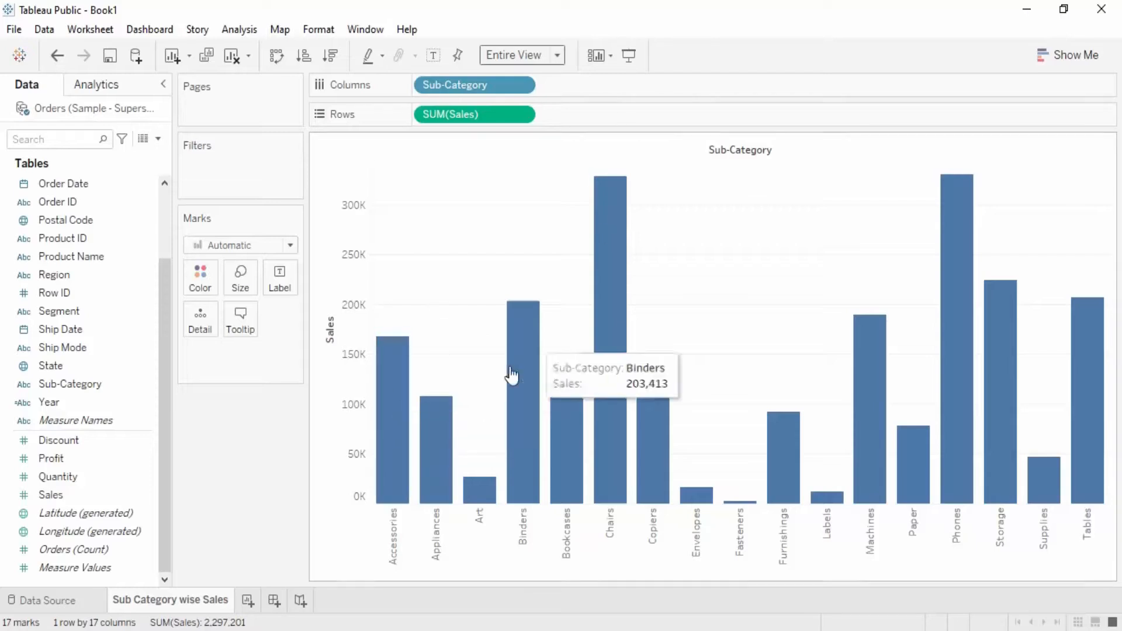
# Look over the show/hide options for worksheet cards, and view the chart in presentation mode before returning to the worksheet
pyautogui.click(609, 57)
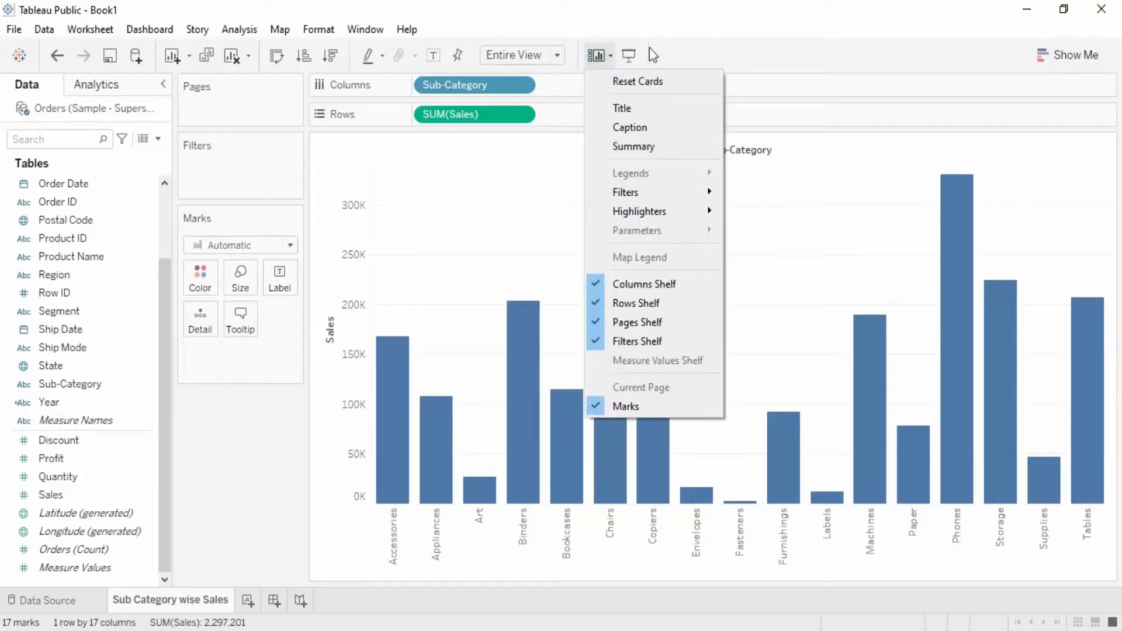
pyautogui.click(686, 51)
pyautogui.click(627, 55)
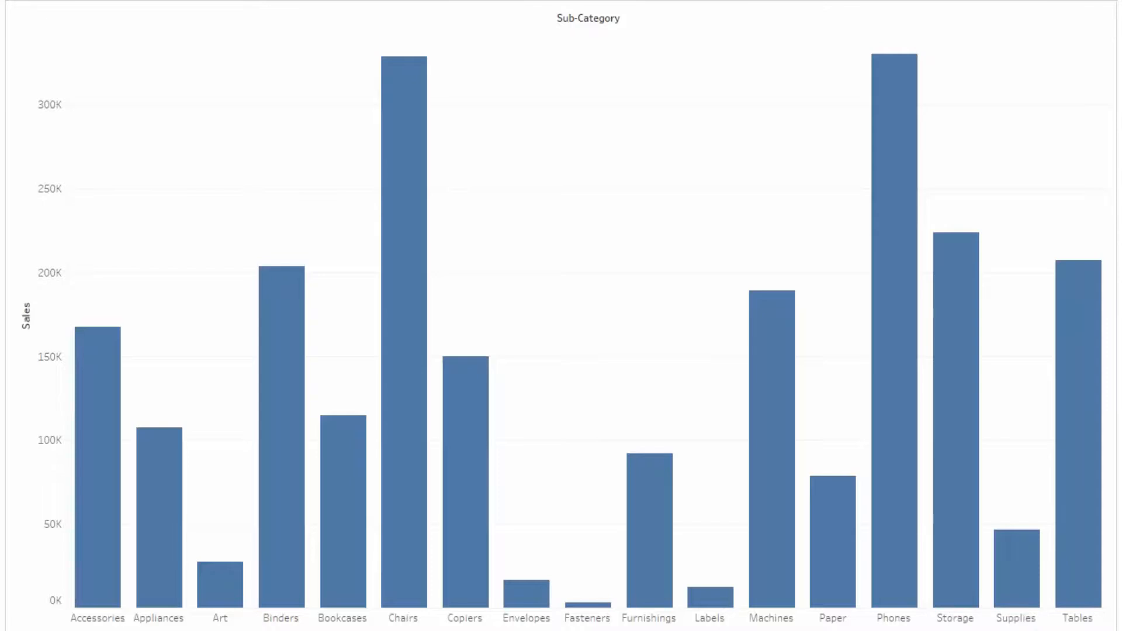
pyautogui.click(1110, 622)
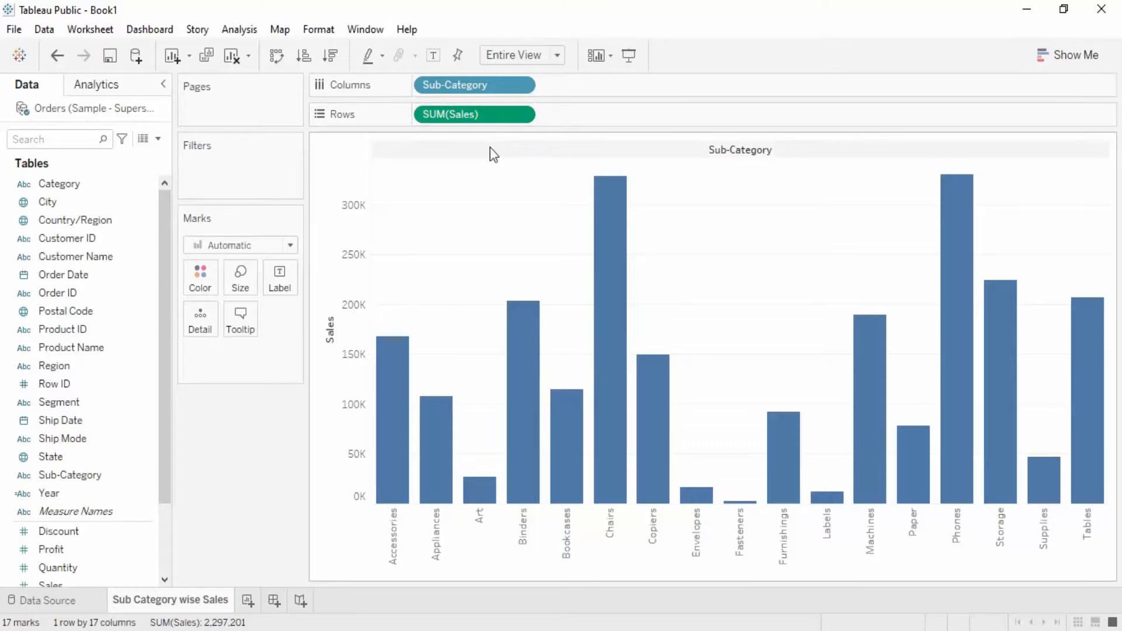
# Sort the sub-categories by sales in descending and finally ascending order, and swap the chart's rows and columns
pyautogui.click(332, 56)
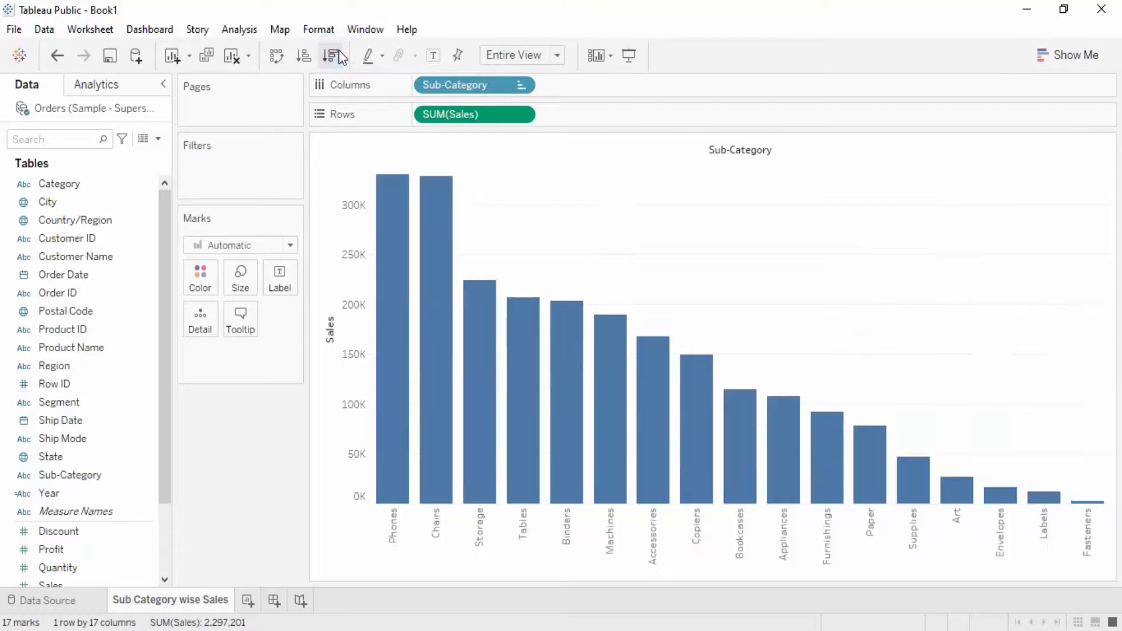
pyautogui.moveTo(385, 407)
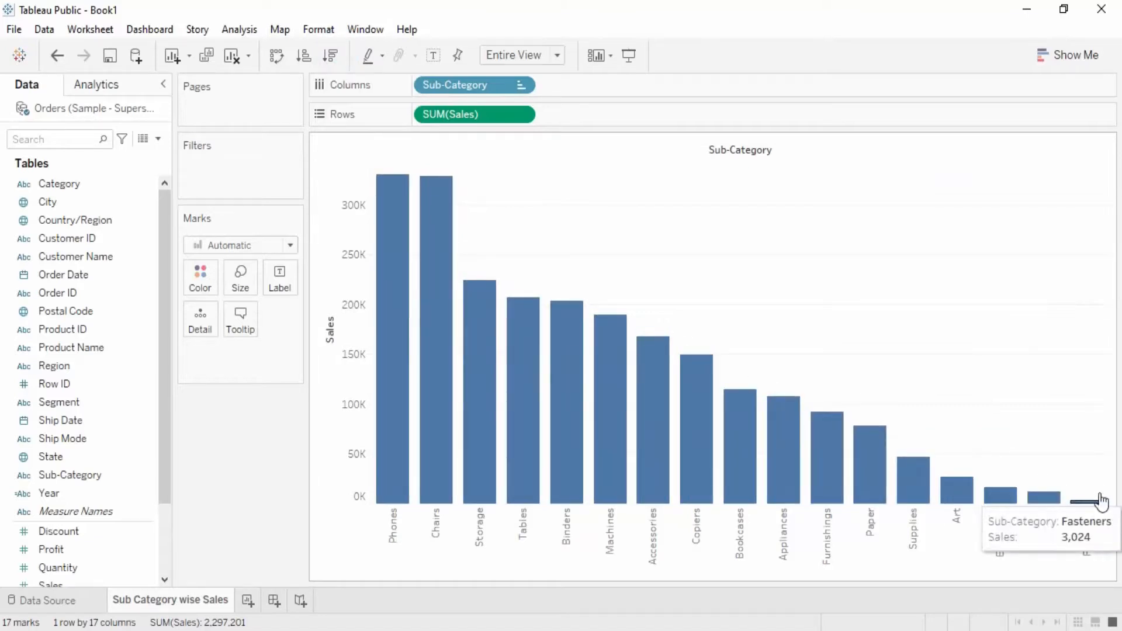
pyautogui.click(303, 58)
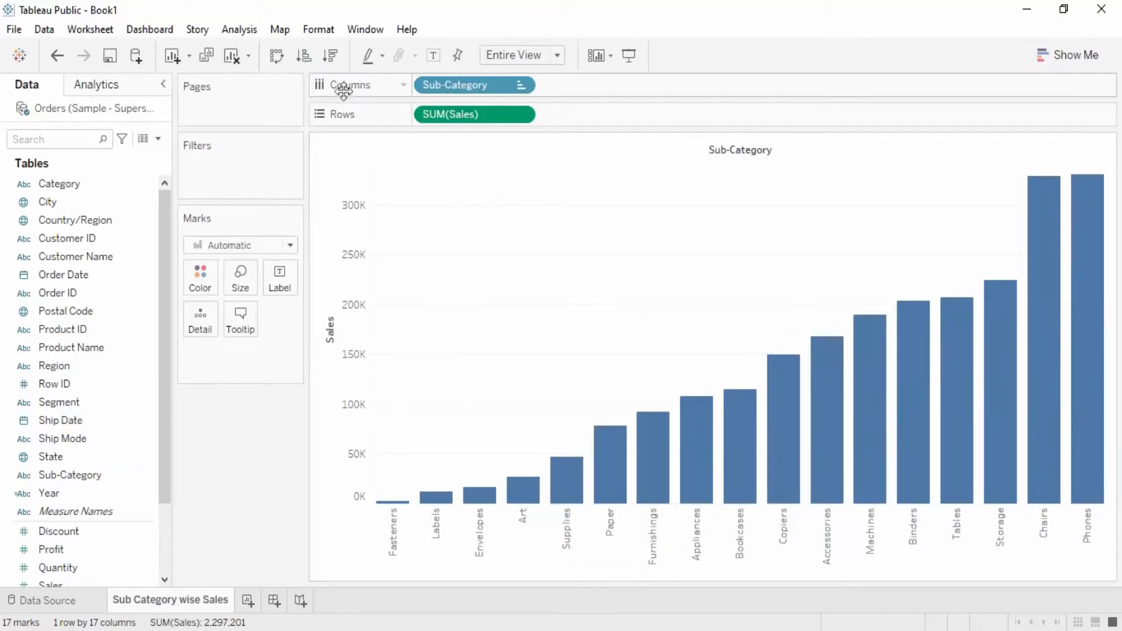
pyautogui.click(277, 56)
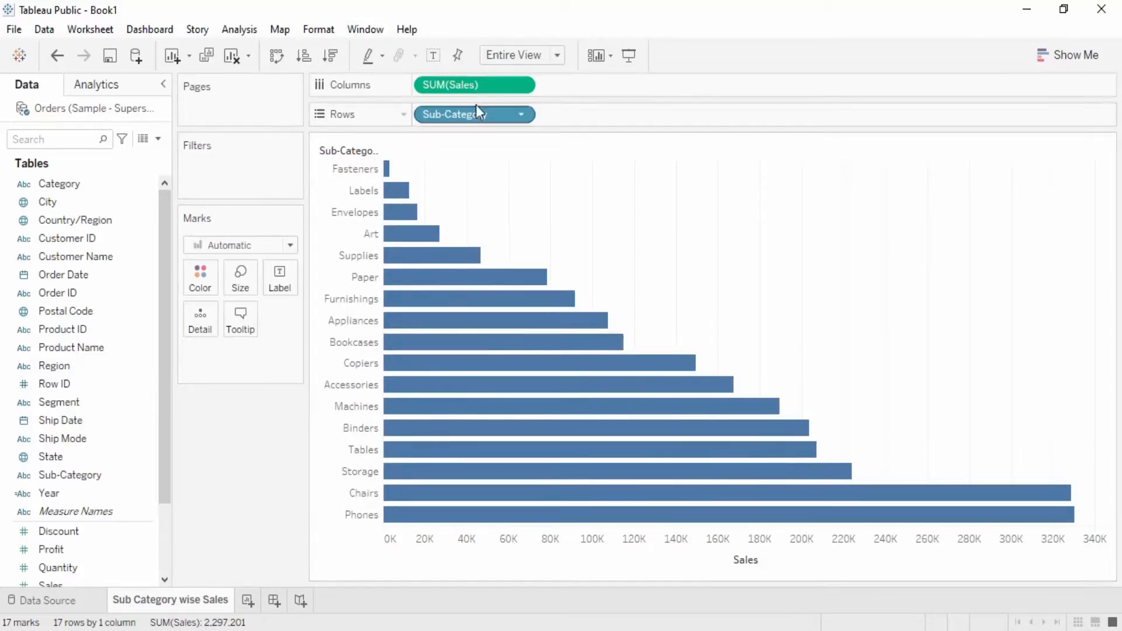
# Try several colors for the bars, including red and pink, and settle on medium green (#72b966)
pyautogui.click(202, 283)
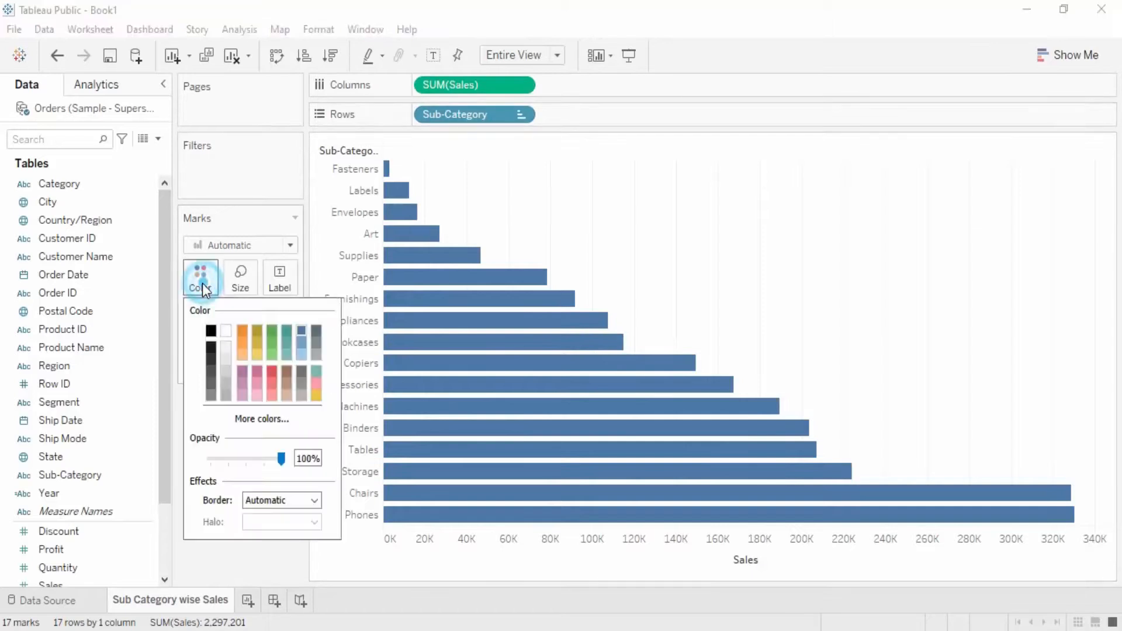
pyautogui.click(241, 330)
pyautogui.click(268, 350)
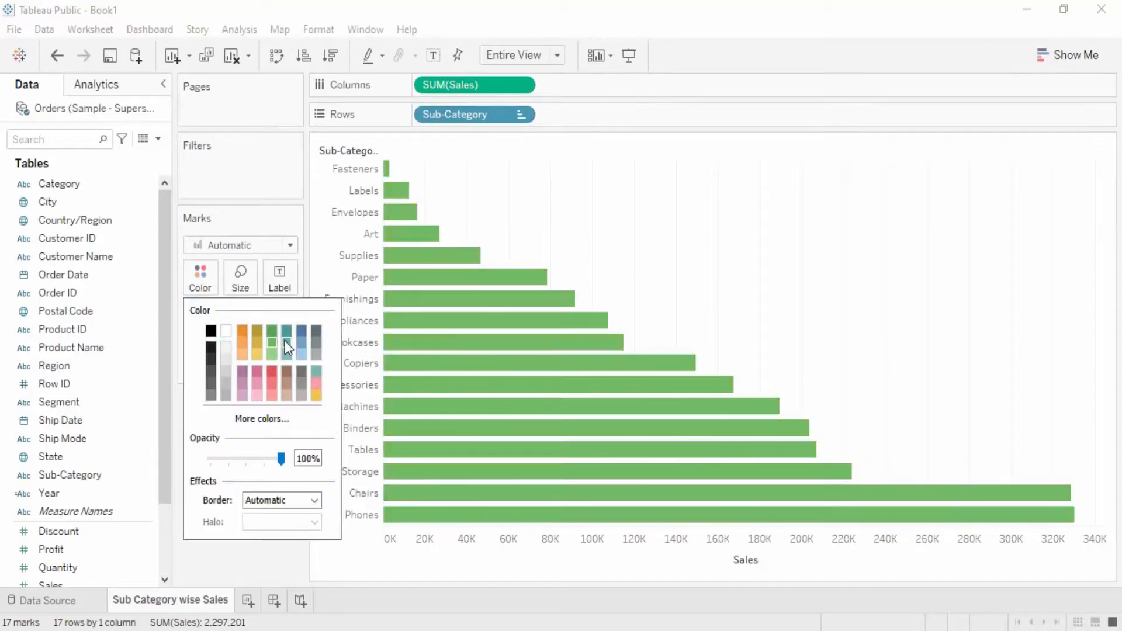
pyautogui.click(275, 381)
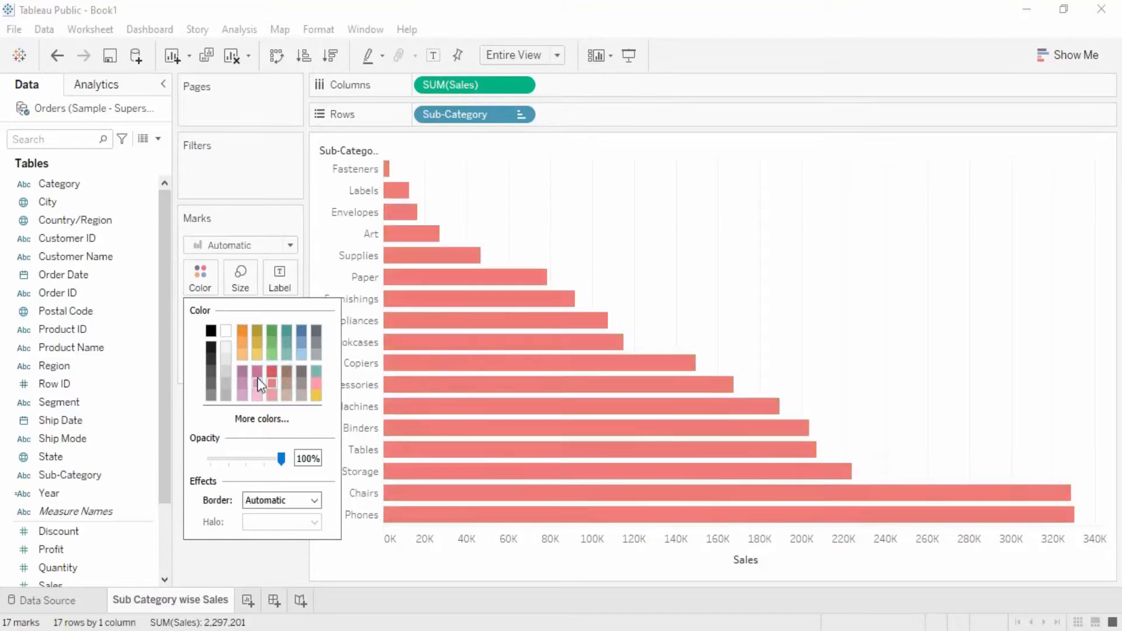
pyautogui.click(316, 383)
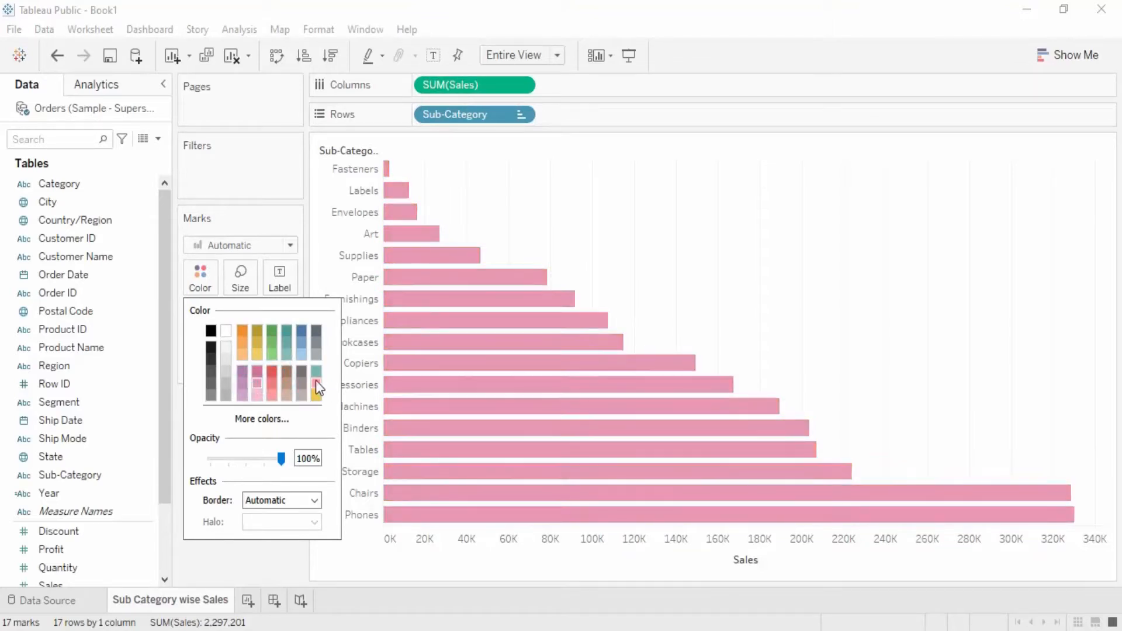
pyautogui.click(302, 342)
pyautogui.click(272, 344)
pyautogui.click(275, 421)
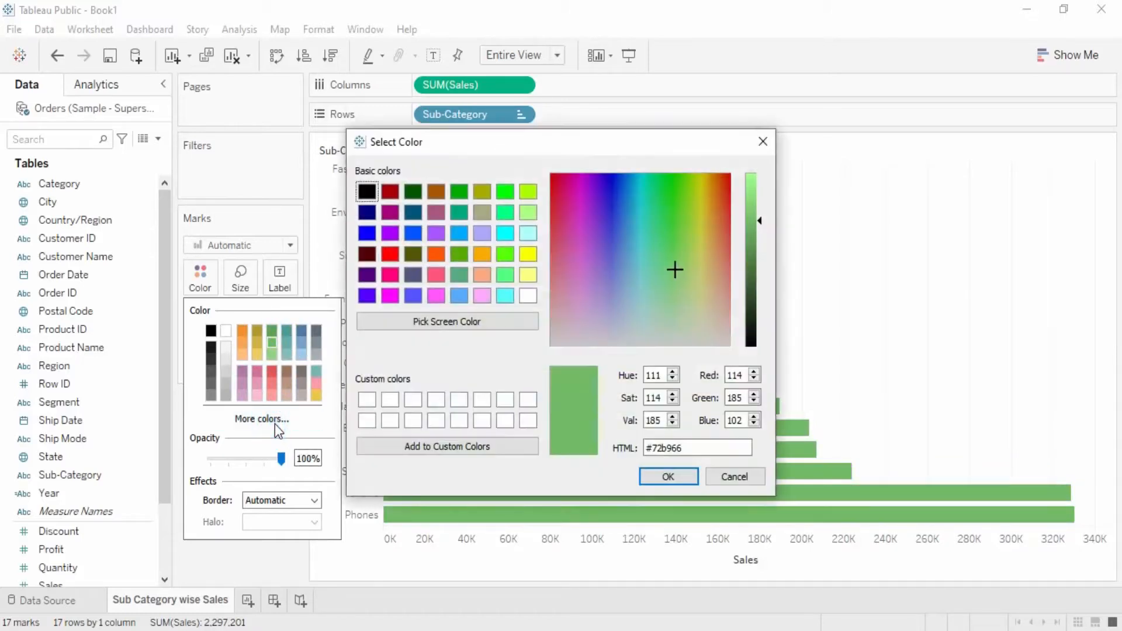
pyautogui.click(759, 144)
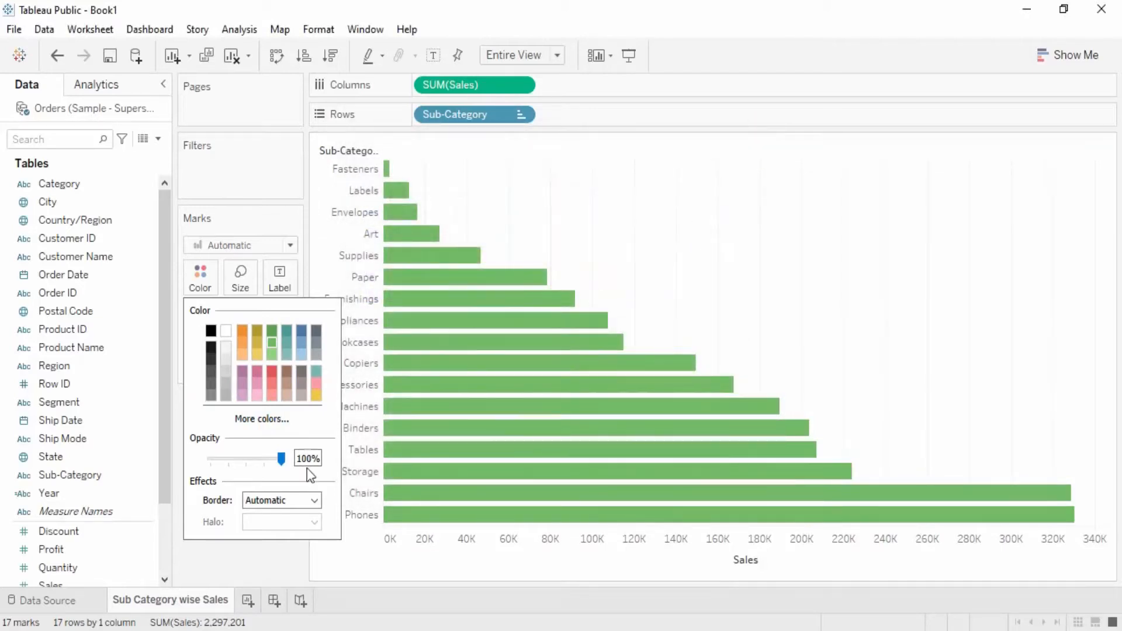
# Set the bars' opacity to 100%, give them a black border and close the color settings
pyautogui.moveTo(283, 460); pyautogui.dragTo(311, 469)
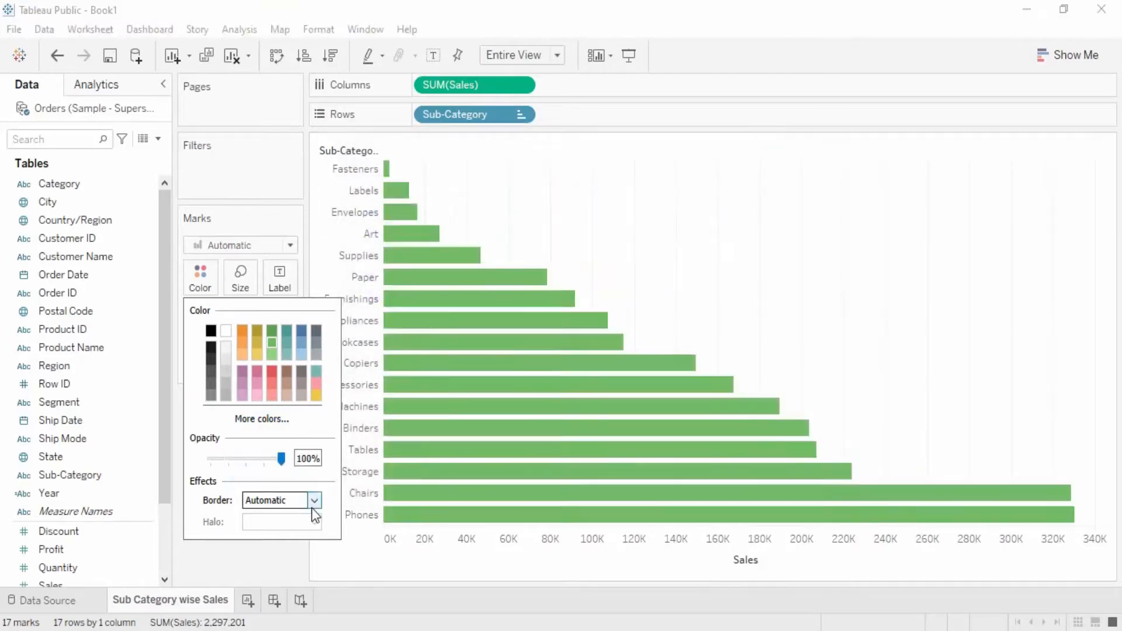
pyautogui.click(314, 501)
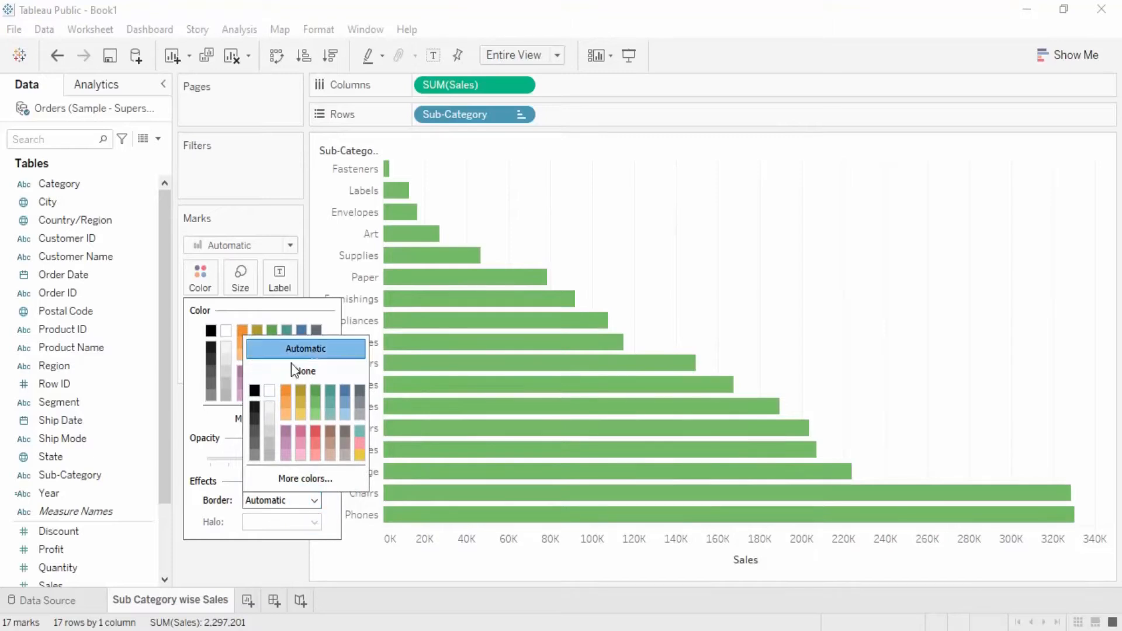
pyautogui.click(255, 391)
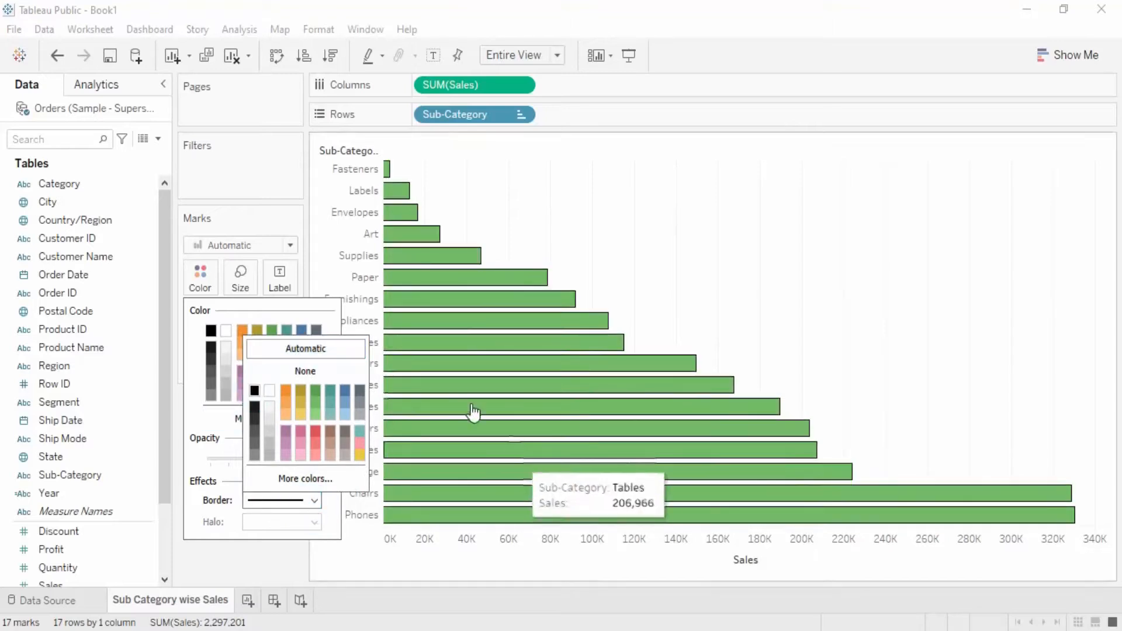
pyautogui.click(199, 529)
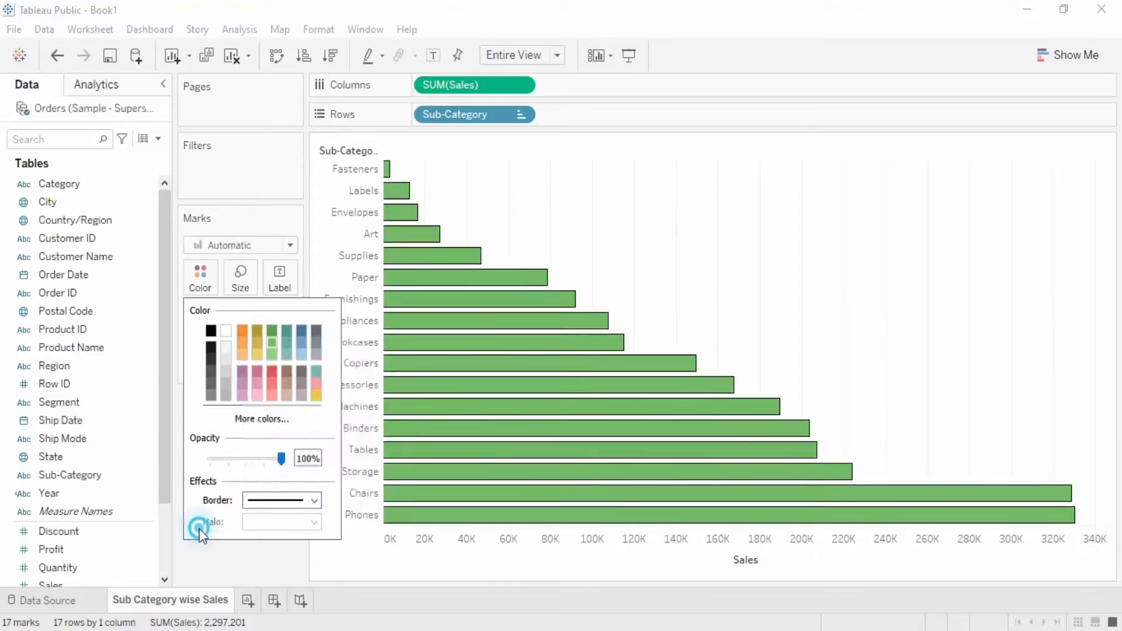
pyautogui.click(315, 502)
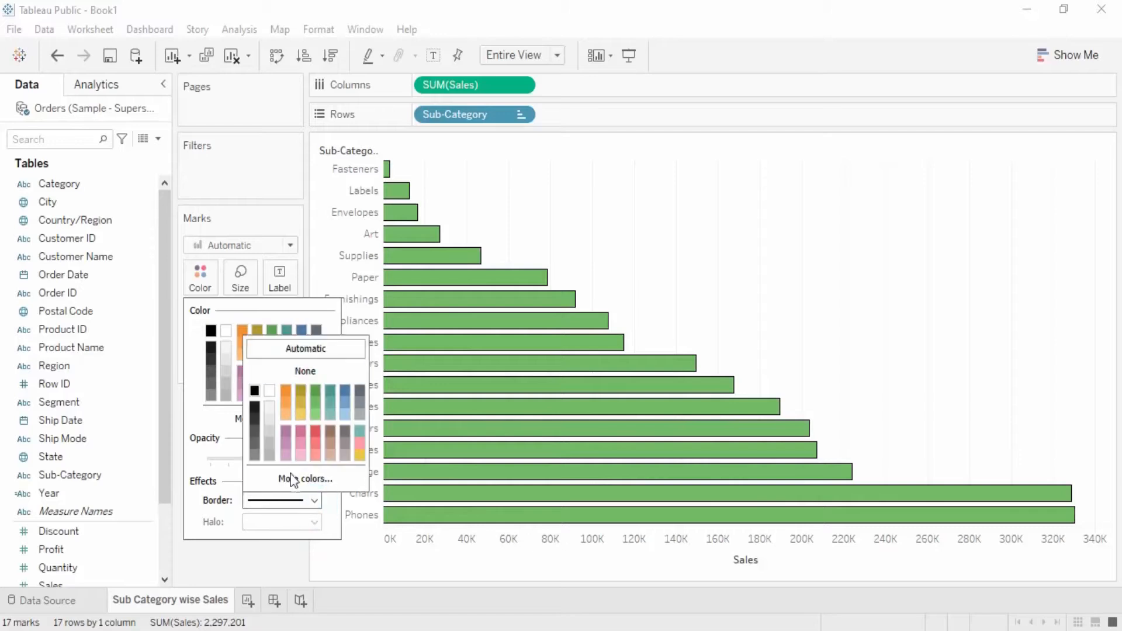
pyautogui.click(216, 530)
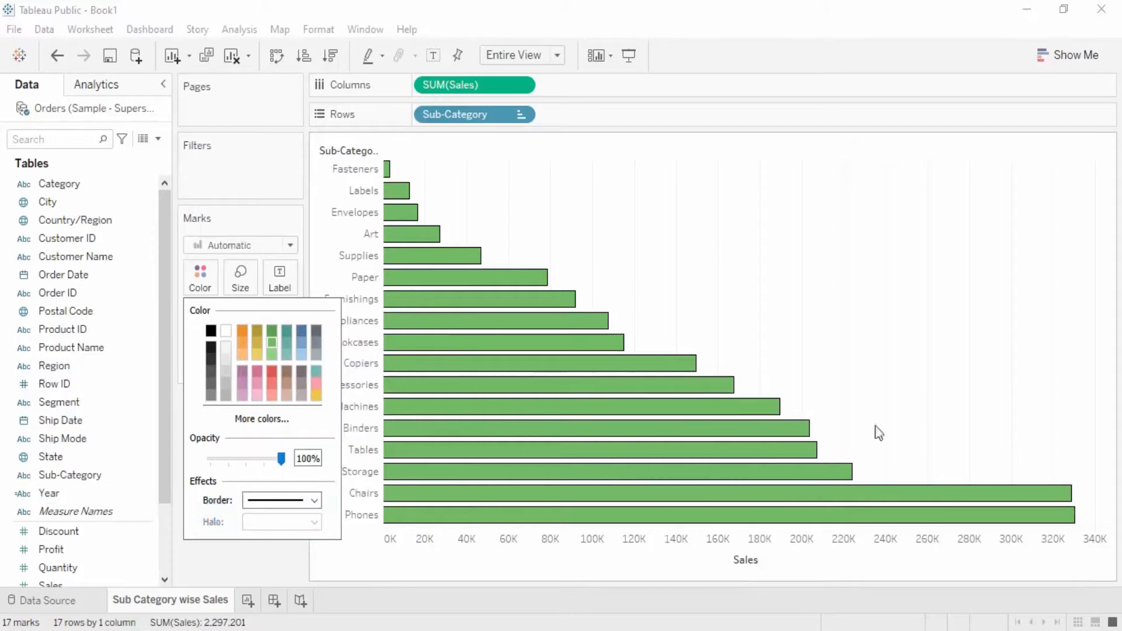
pyautogui.click(290, 558)
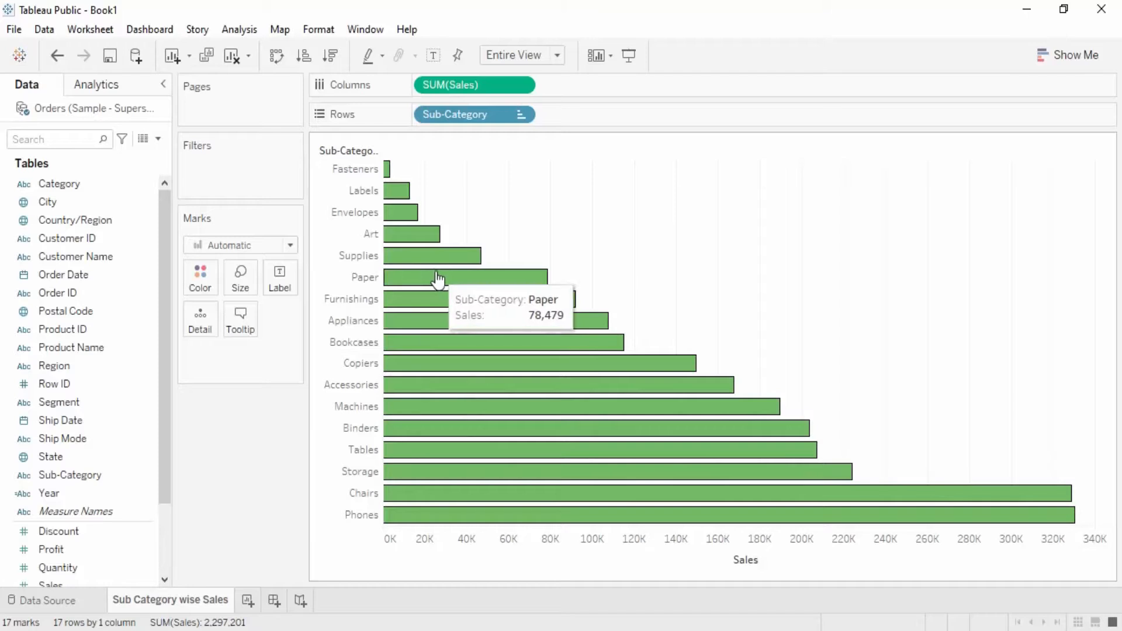
# Swap the rows and columns back to get vertical bars, and label each bar with its Sales value
pyautogui.click(275, 60)
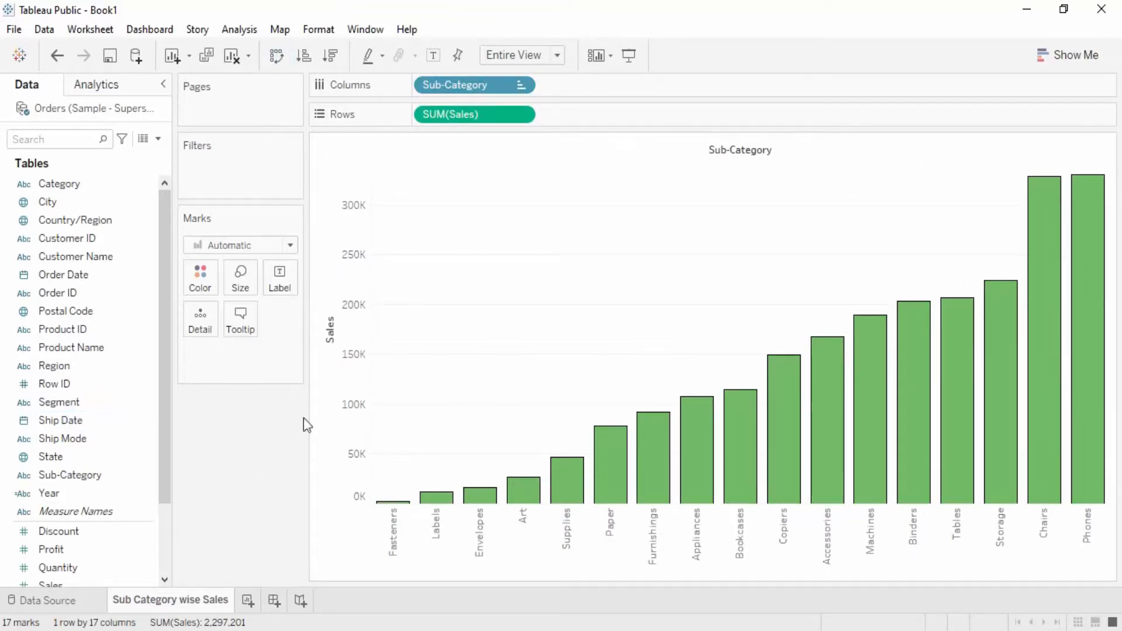
pyautogui.moveTo(161, 472); pyautogui.dragTo(163, 540)
pyautogui.click(39, 503)
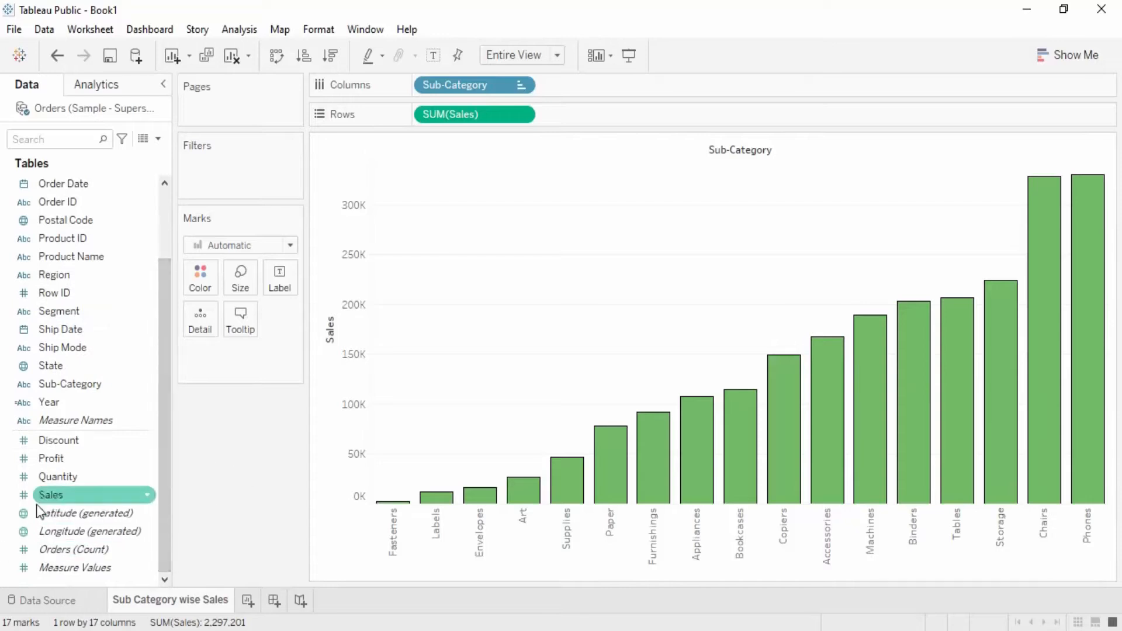
pyautogui.moveTo(41, 497); pyautogui.dragTo(276, 293)
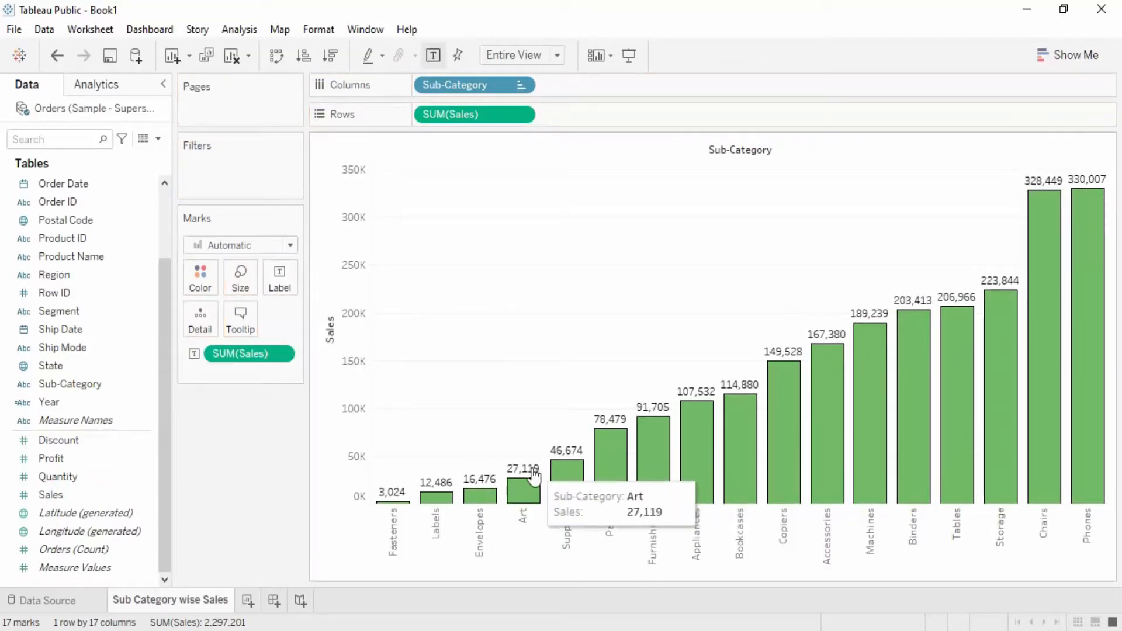
# Remove the Sales labels from the bars, and add the Sales measure a second time to the rows
pyautogui.moveTo(252, 358); pyautogui.dragTo(242, 490)
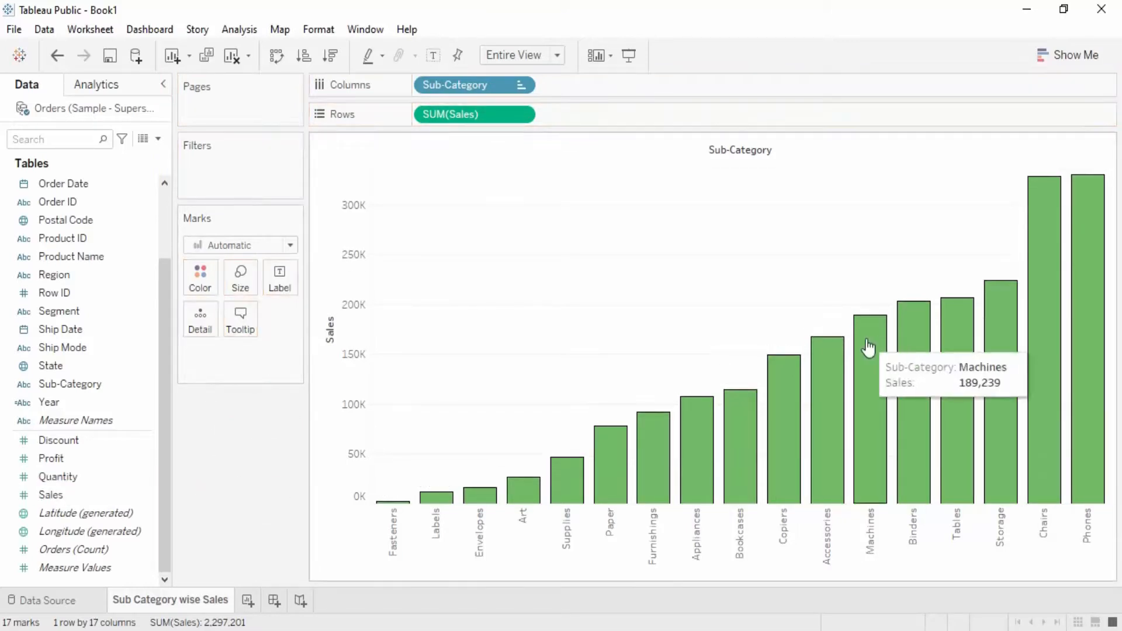
pyautogui.click(75, 495)
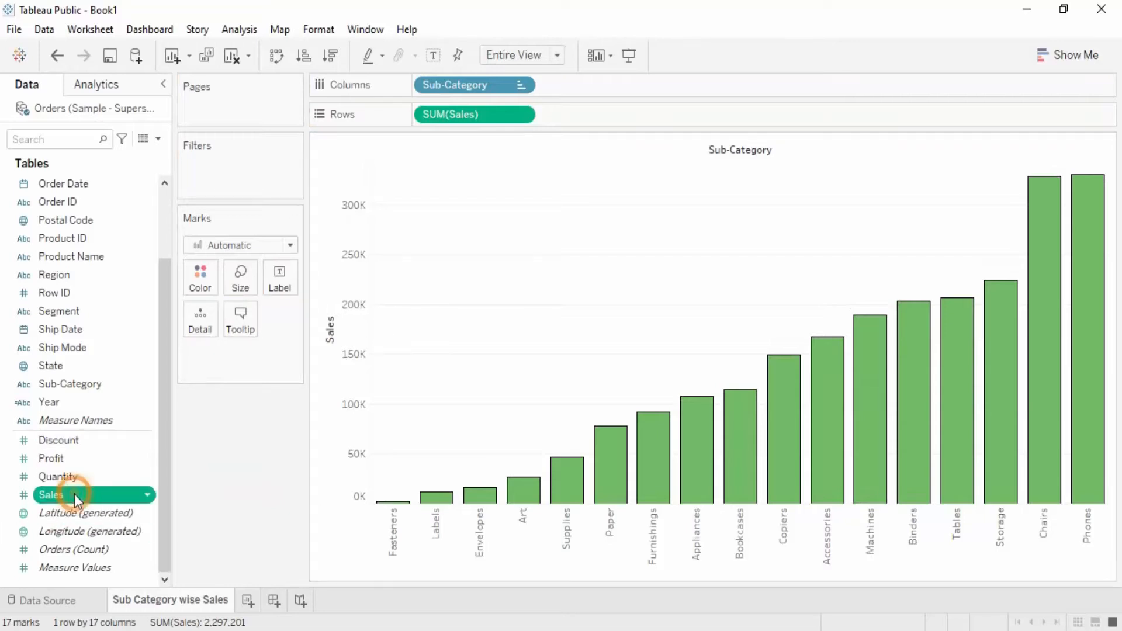
pyautogui.rightClick(75, 495)
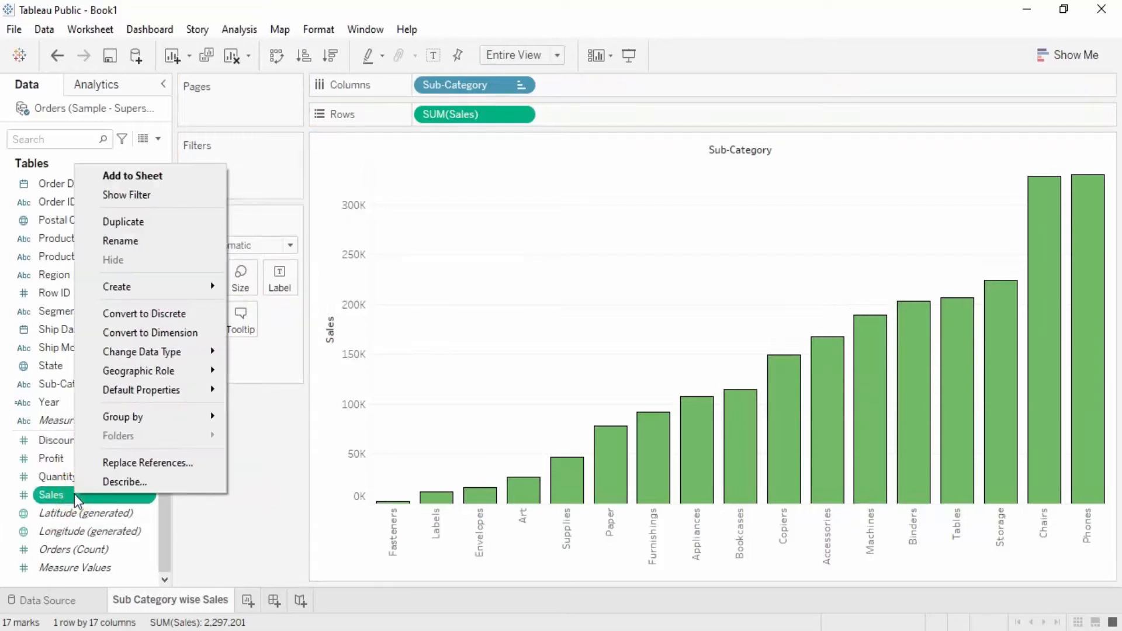
pyautogui.click(221, 545)
pyautogui.click(125, 494)
pyautogui.doubleClick(125, 494)
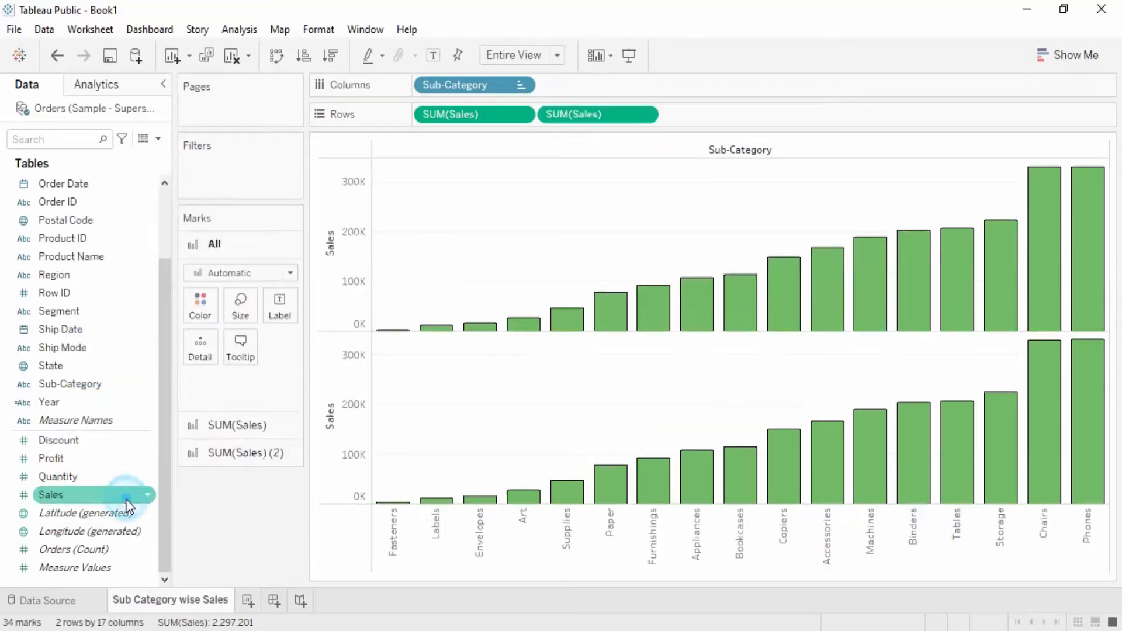
pyautogui.click(133, 478)
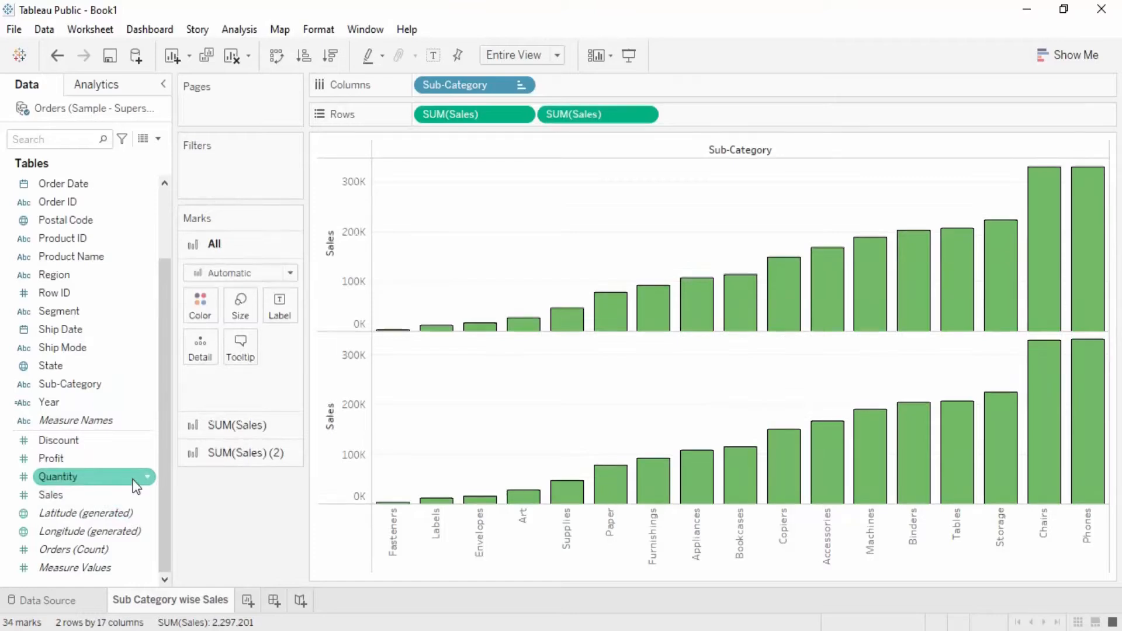
# Undo the addition of the second Sales measure to the rows
pyautogui.hotkey('ctrl', 'z')
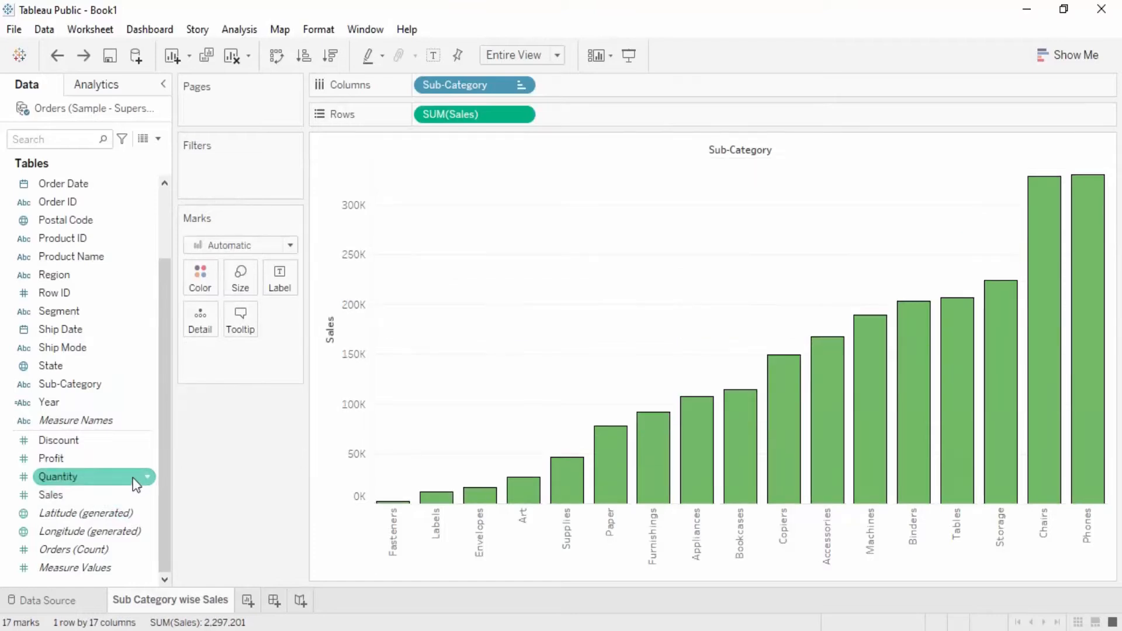
# Try labeling the bars with their Sales values, and remove the labels again
pyautogui.moveTo(78, 497); pyautogui.dragTo(293, 286)
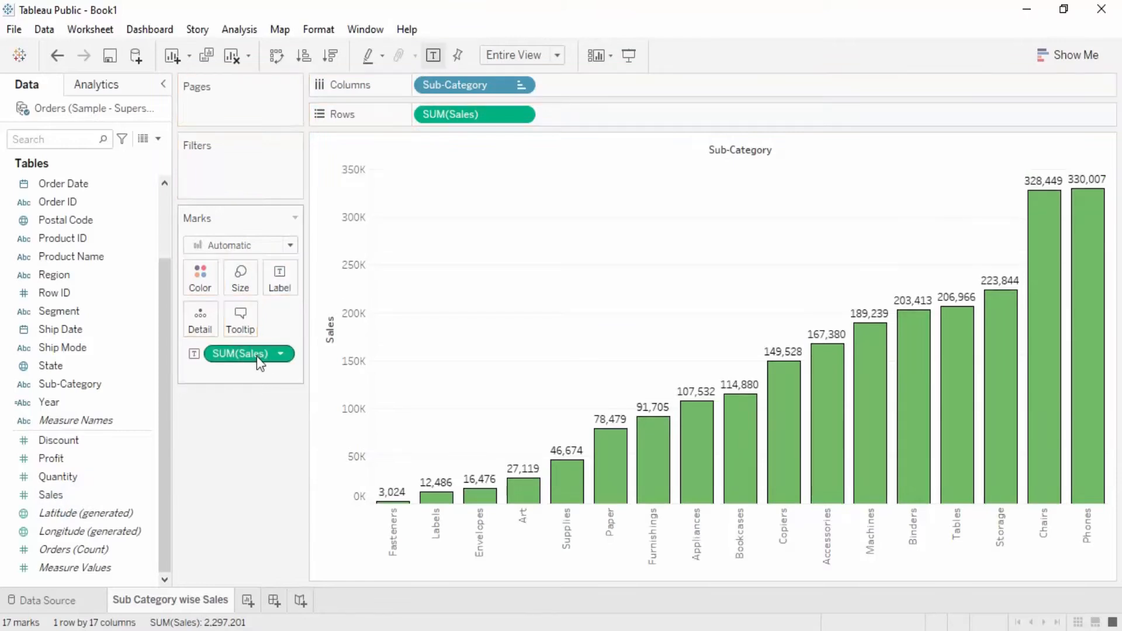
pyautogui.rightClick(257, 356)
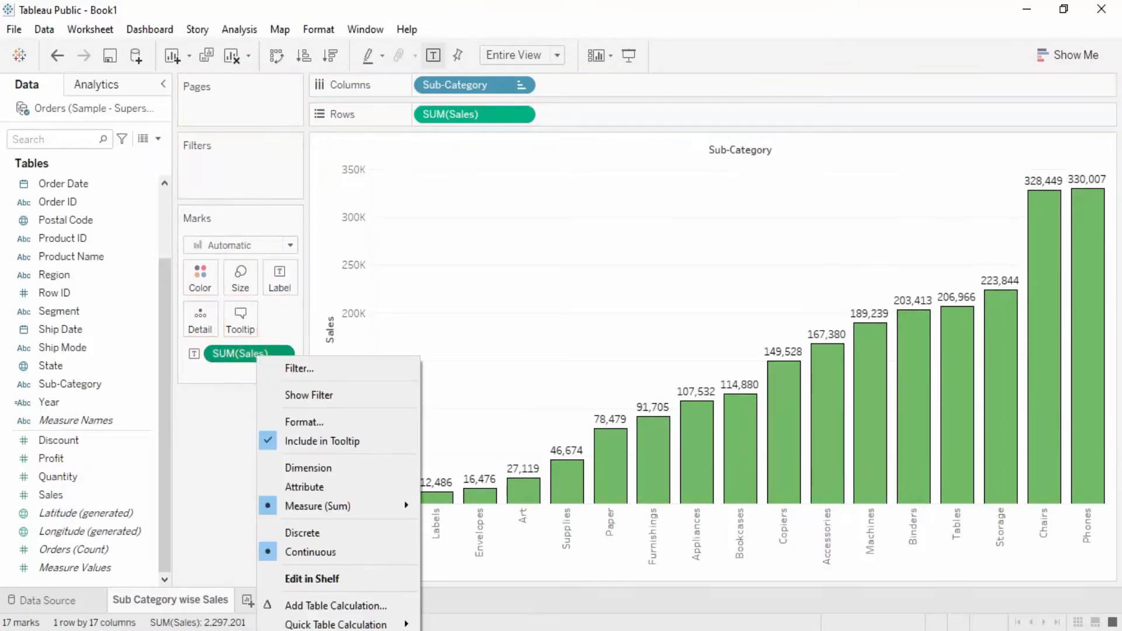
pyautogui.click(304, 630)
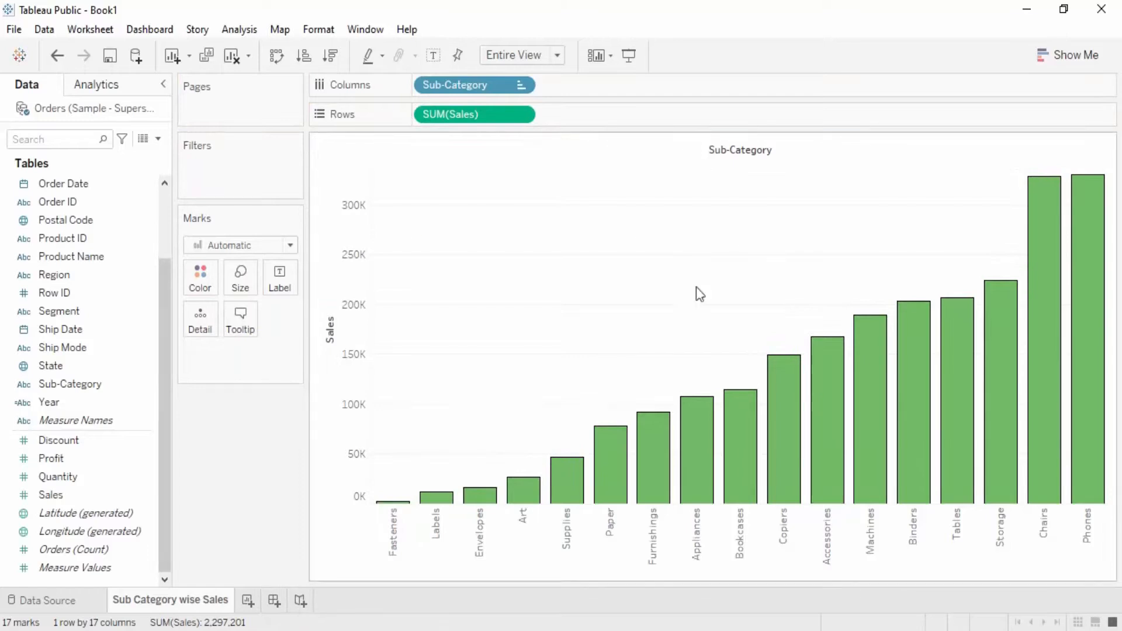
# Label each bar with its Sales value, and check the details of the Furnishings bar
pyautogui.click(784, 382)
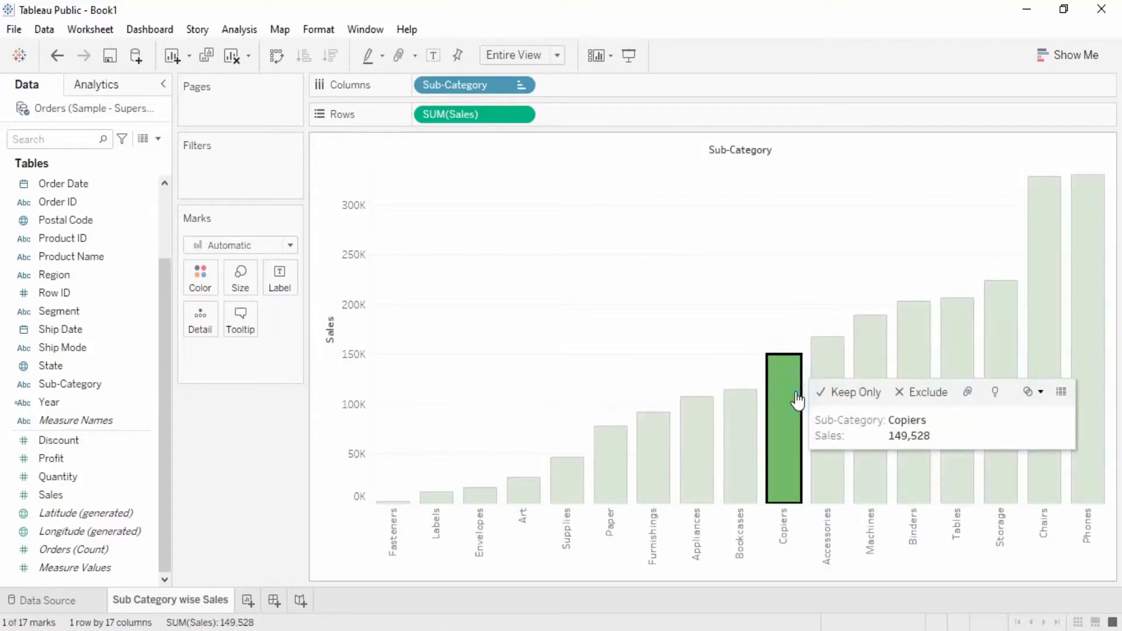
pyautogui.click(724, 300)
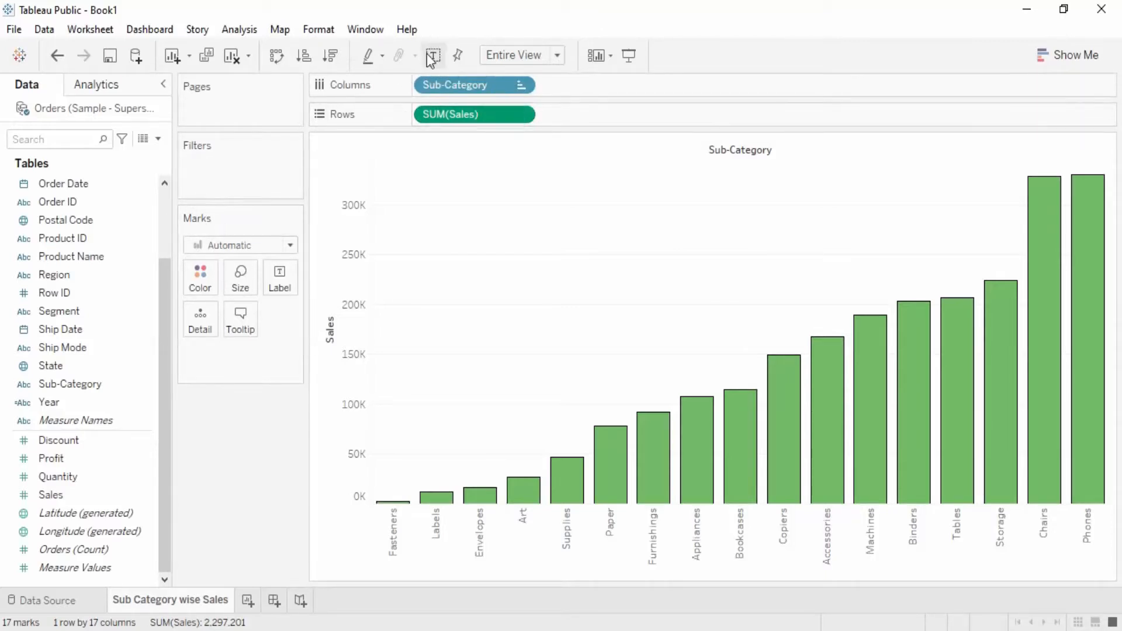
pyautogui.moveTo(51, 494); pyautogui.dragTo(281, 275)
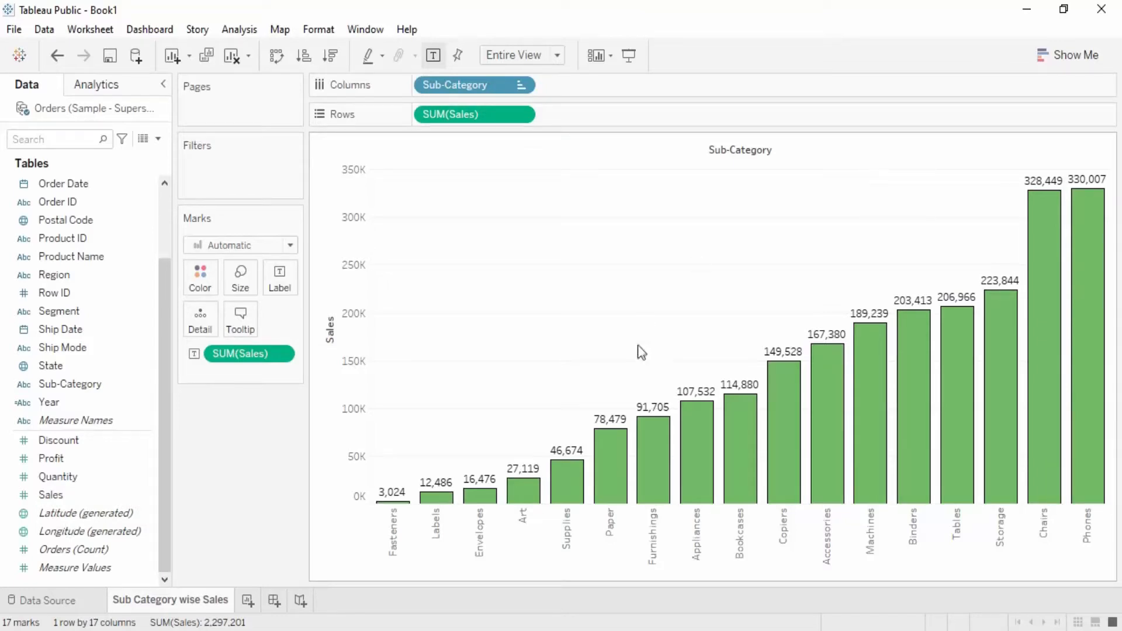
pyautogui.moveTo(647, 409)
pyautogui.click(645, 403)
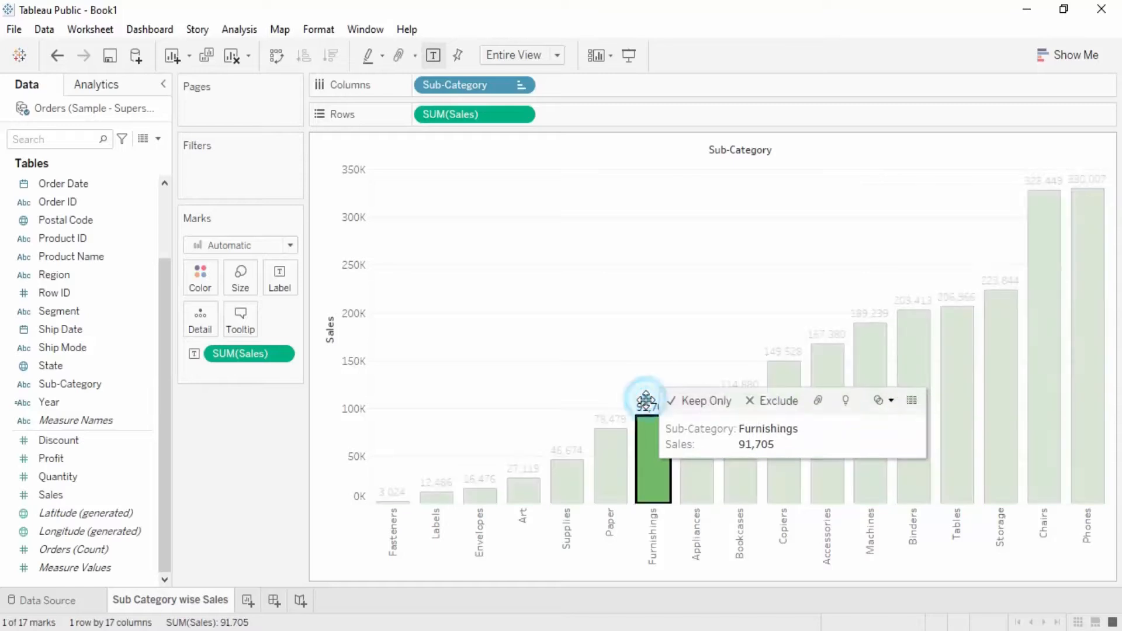
pyautogui.click(643, 345)
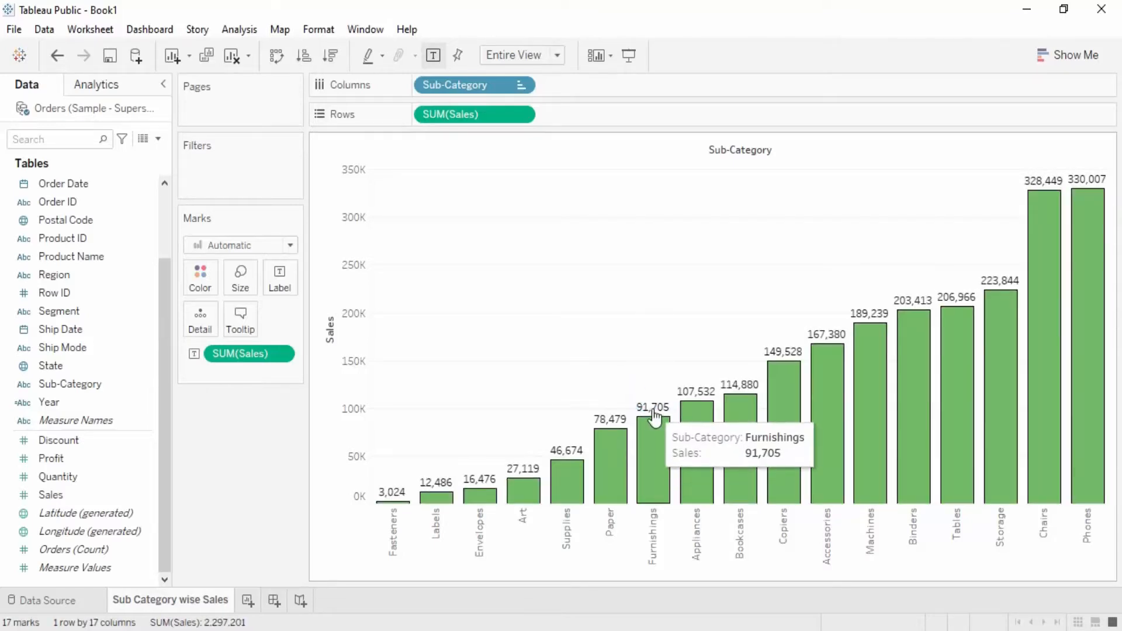
# Open the worksheet's font formatting and switch to the formatting settings of the SUM(Sales) field
pyautogui.click(319, 29)
pyautogui.moveTo(365, 30)
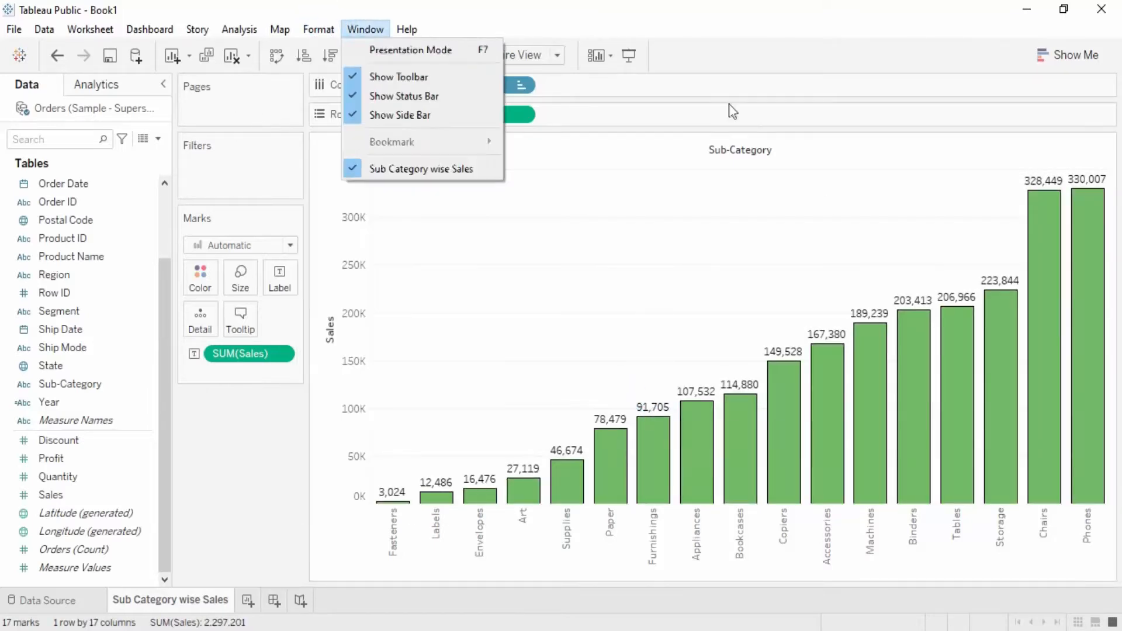
pyautogui.moveTo(311, 29)
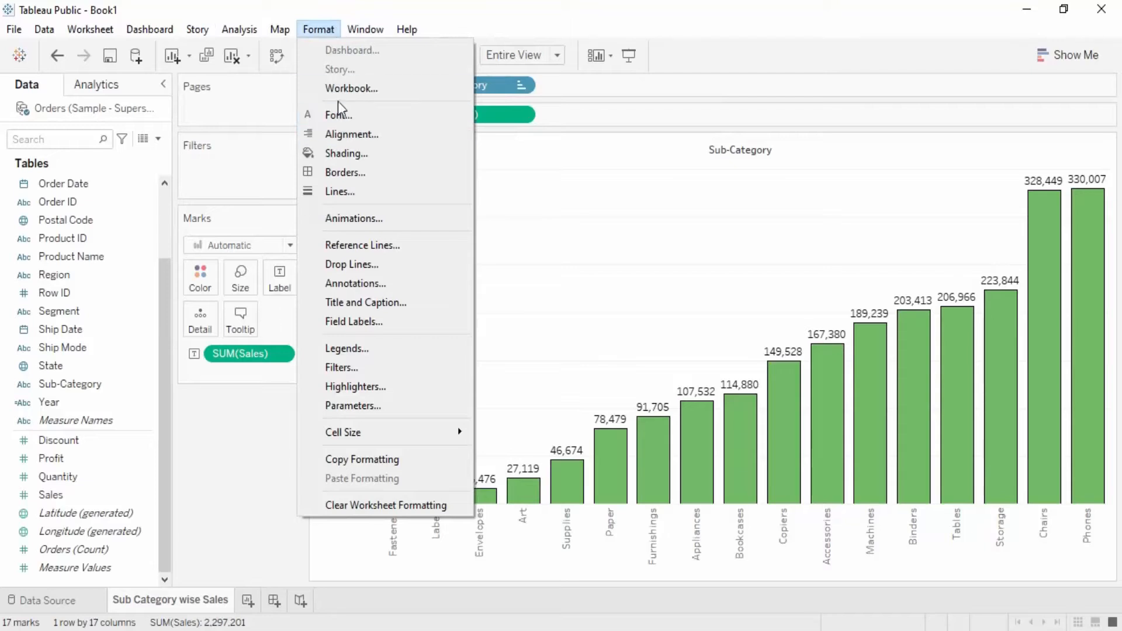
pyautogui.click(340, 117)
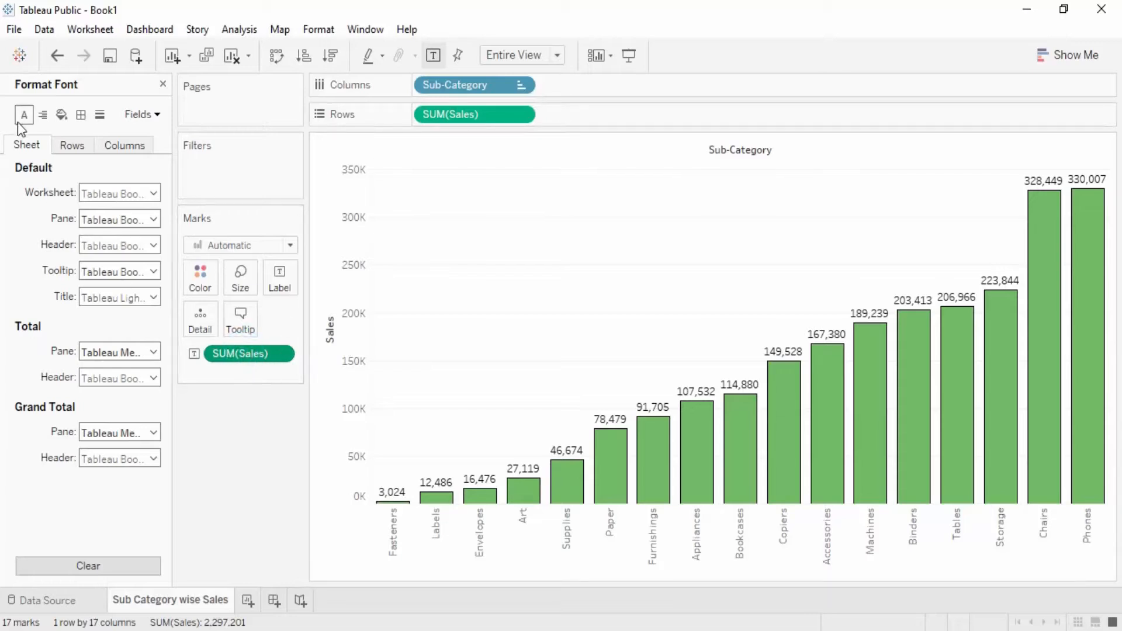
pyautogui.click(73, 146)
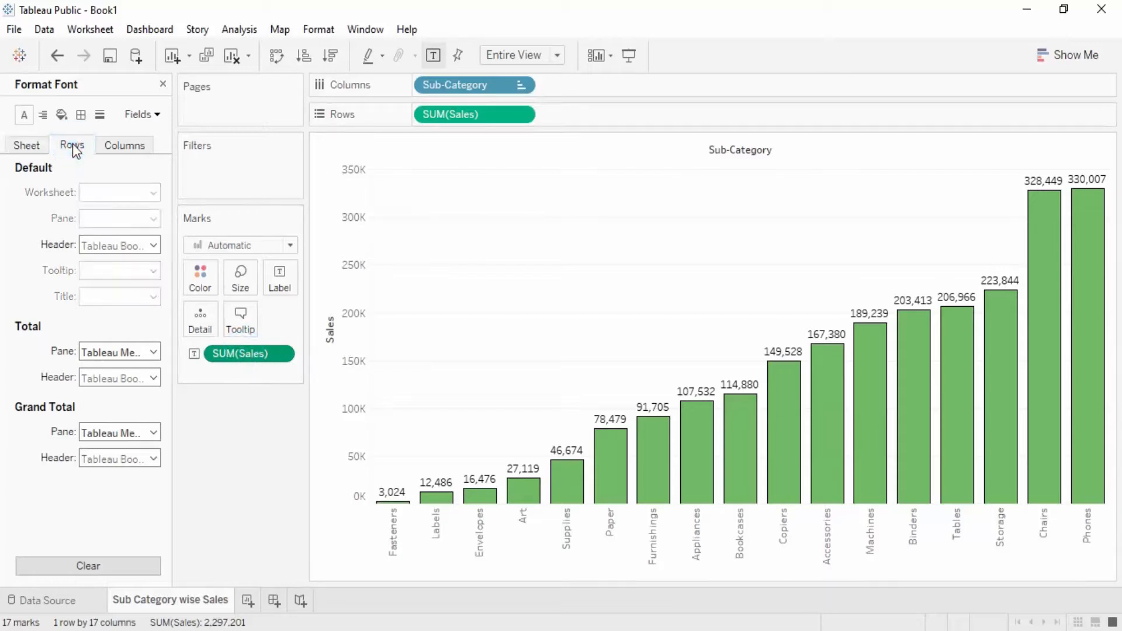
pyautogui.click(139, 115)
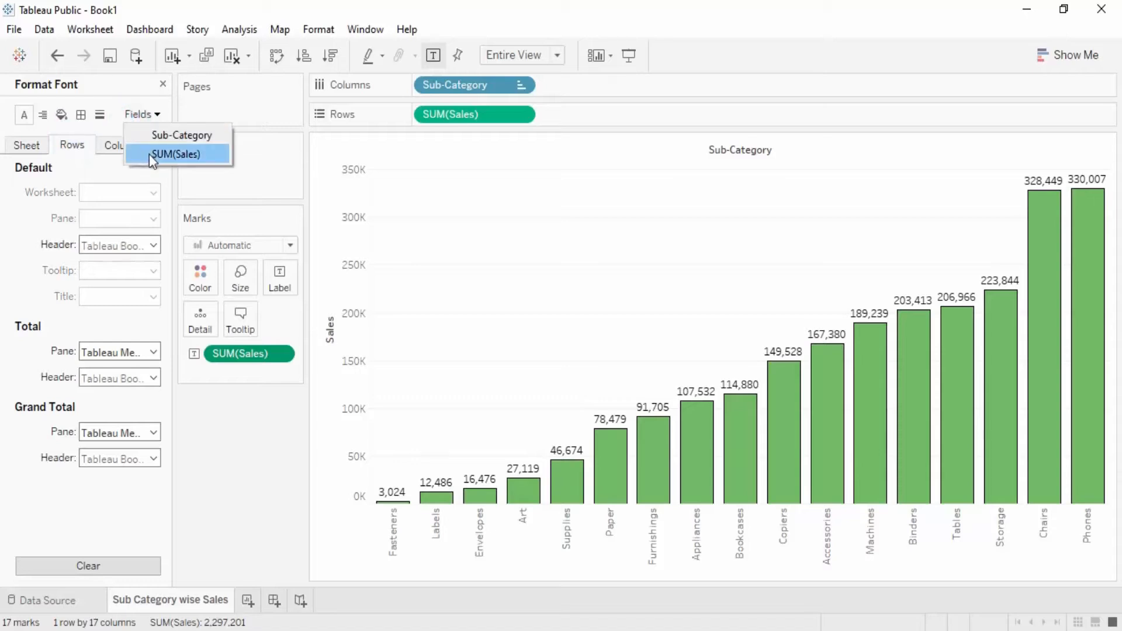
pyautogui.click(166, 153)
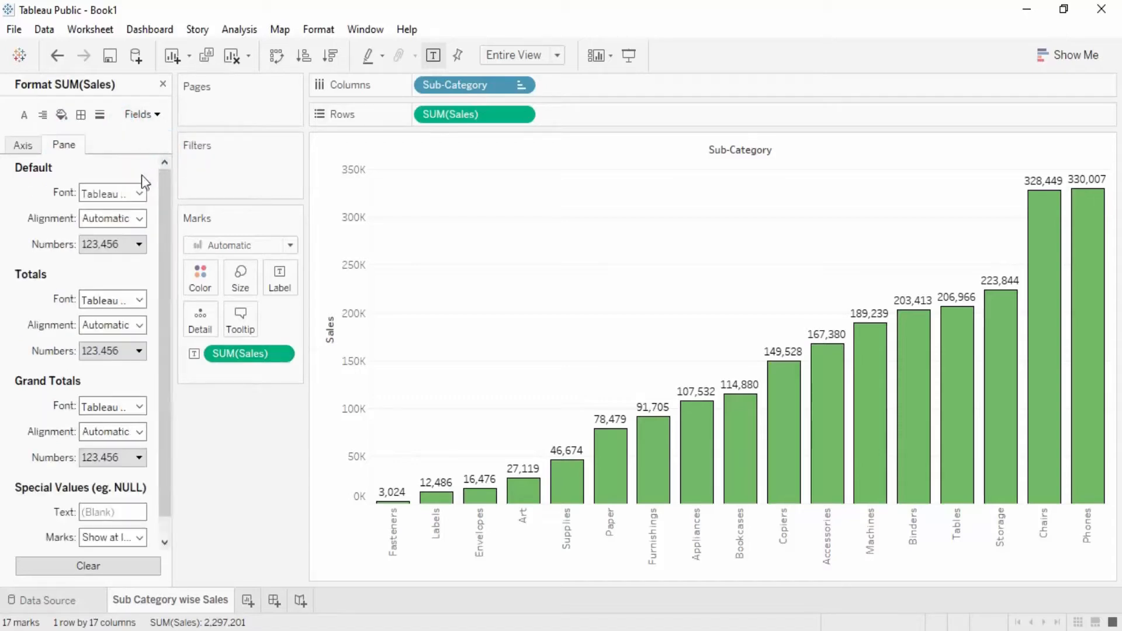
# Set the default number format of the Sales labels to Currency (Custom) with 3 decimal places
pyautogui.click(139, 244)
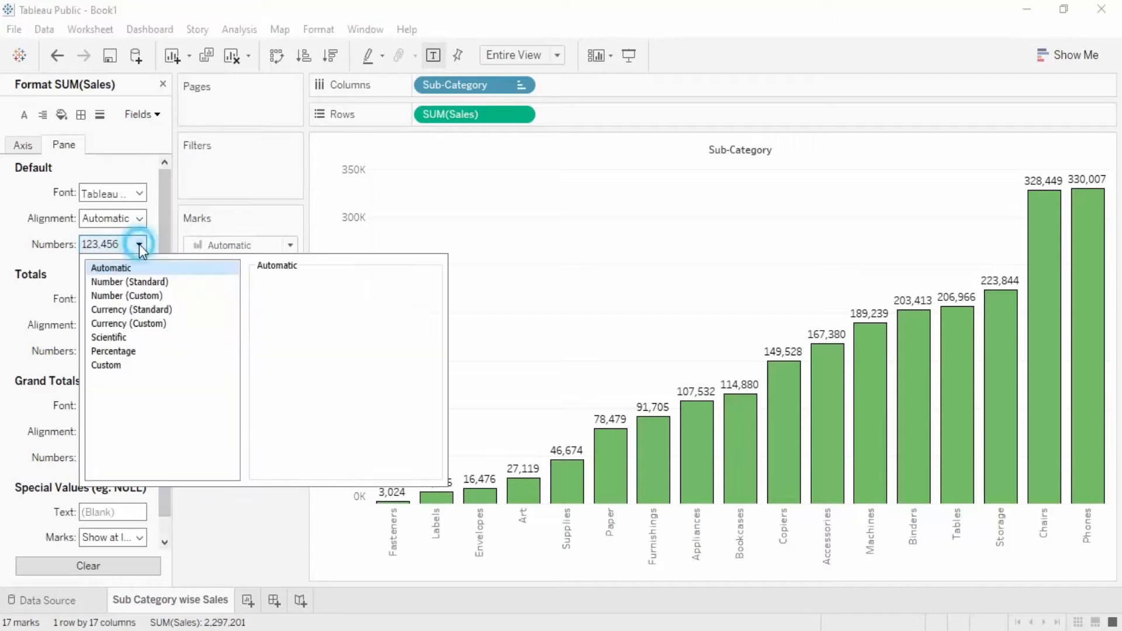
pyautogui.click(150, 309)
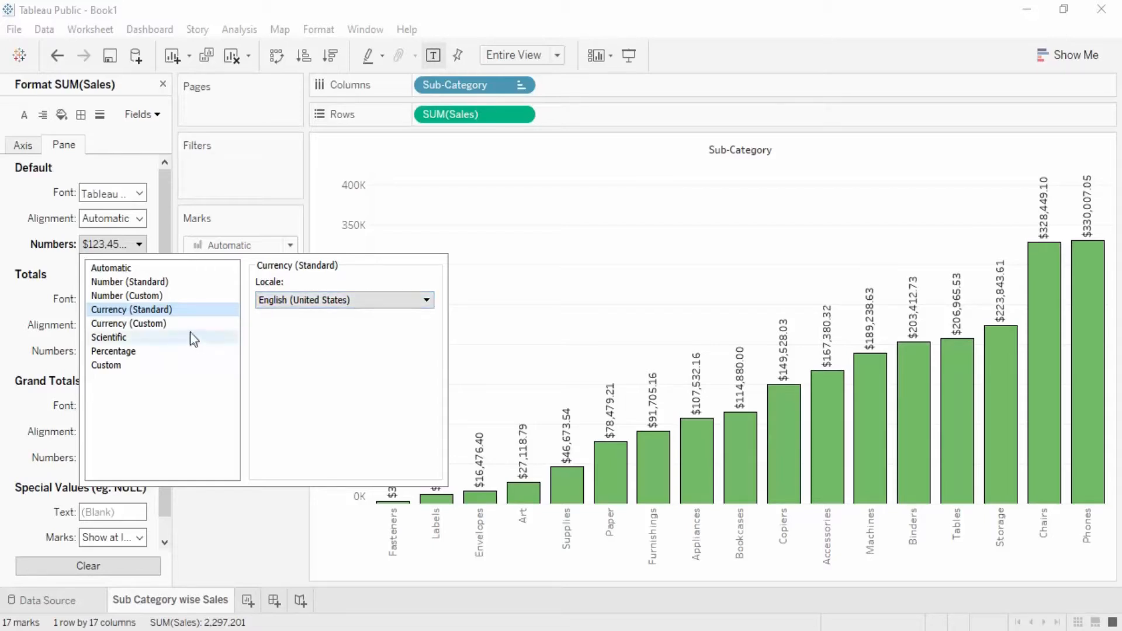
pyautogui.click(168, 323)
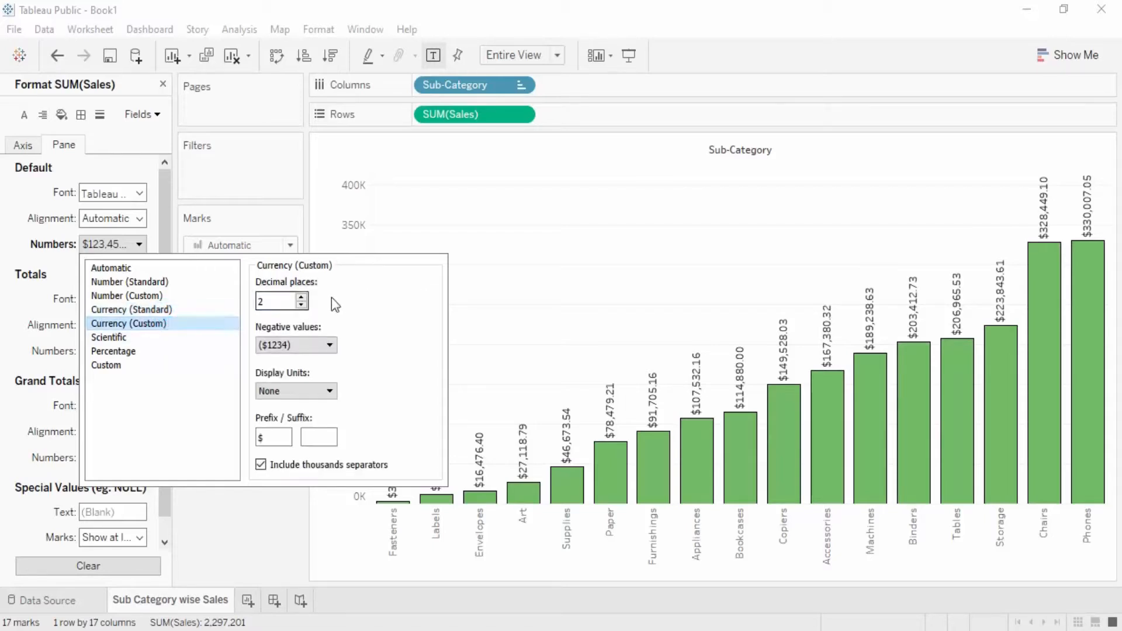
pyautogui.click(302, 299)
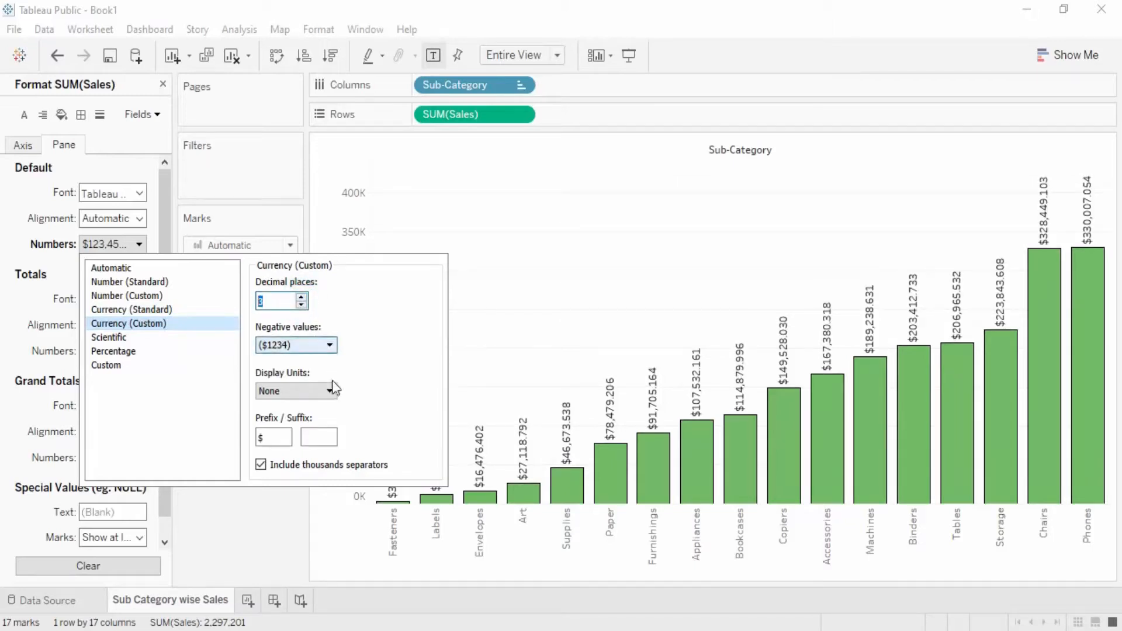
# Give the Sales label values the prefix "Rs." and the suffix "/-", and close the number format options
pyautogui.click(285, 439)
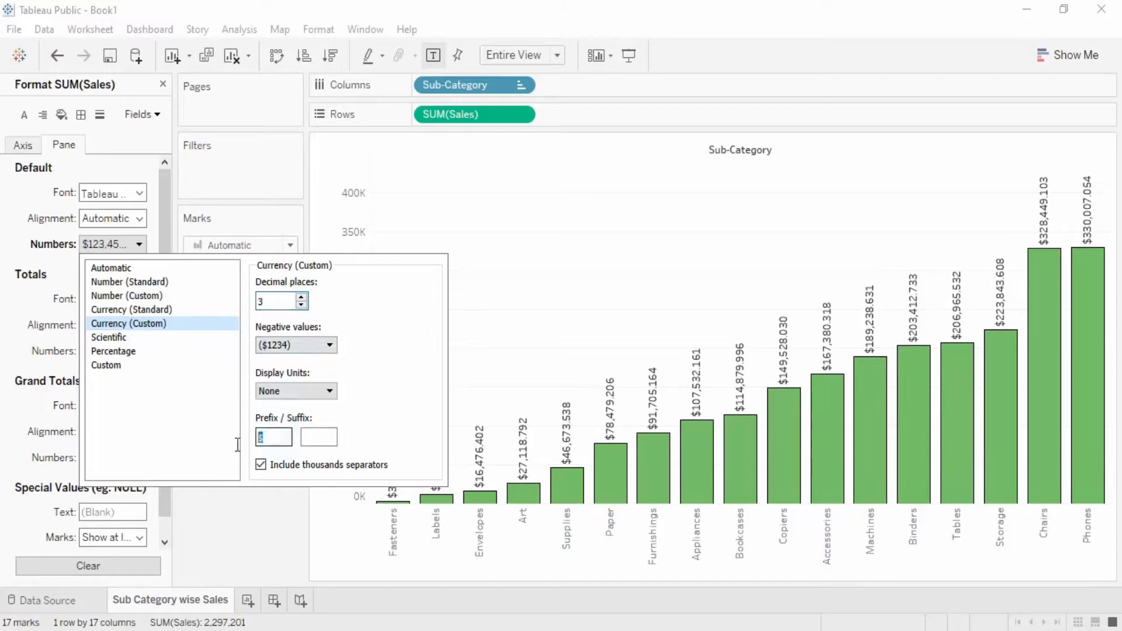
pyautogui.write('Rs')
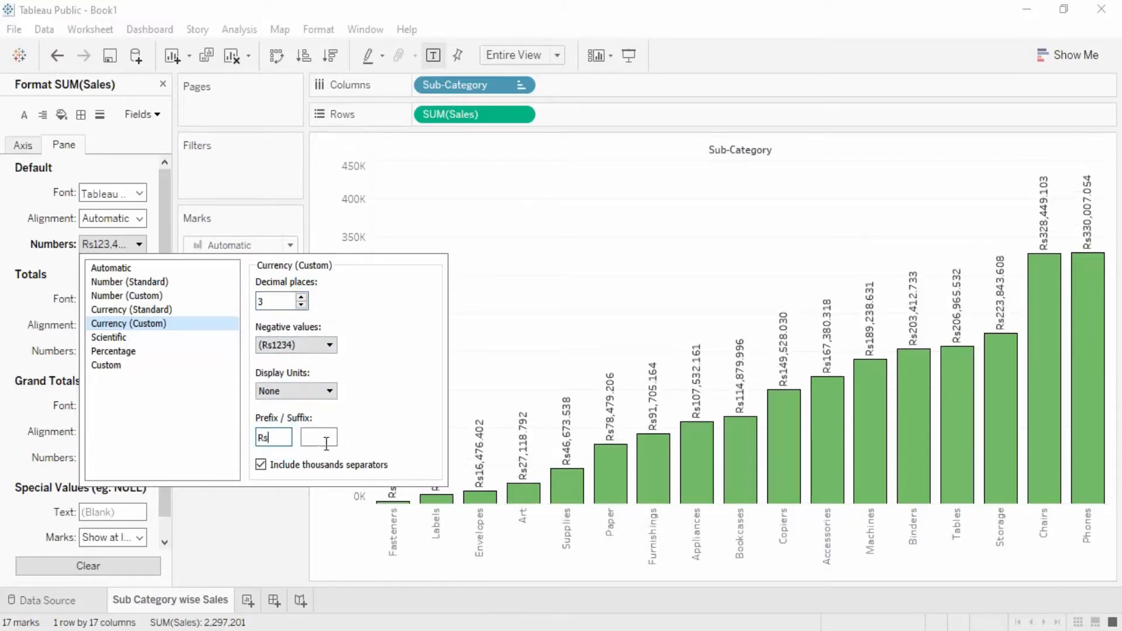
pyautogui.write('.')
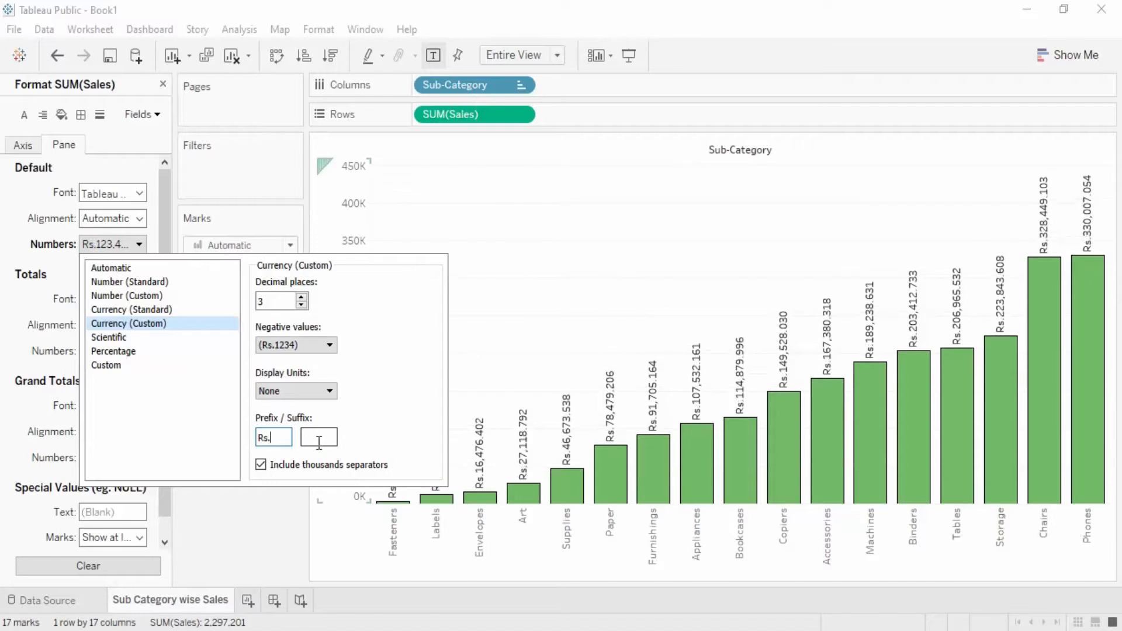
pyautogui.click(320, 441)
pyautogui.write('/-')
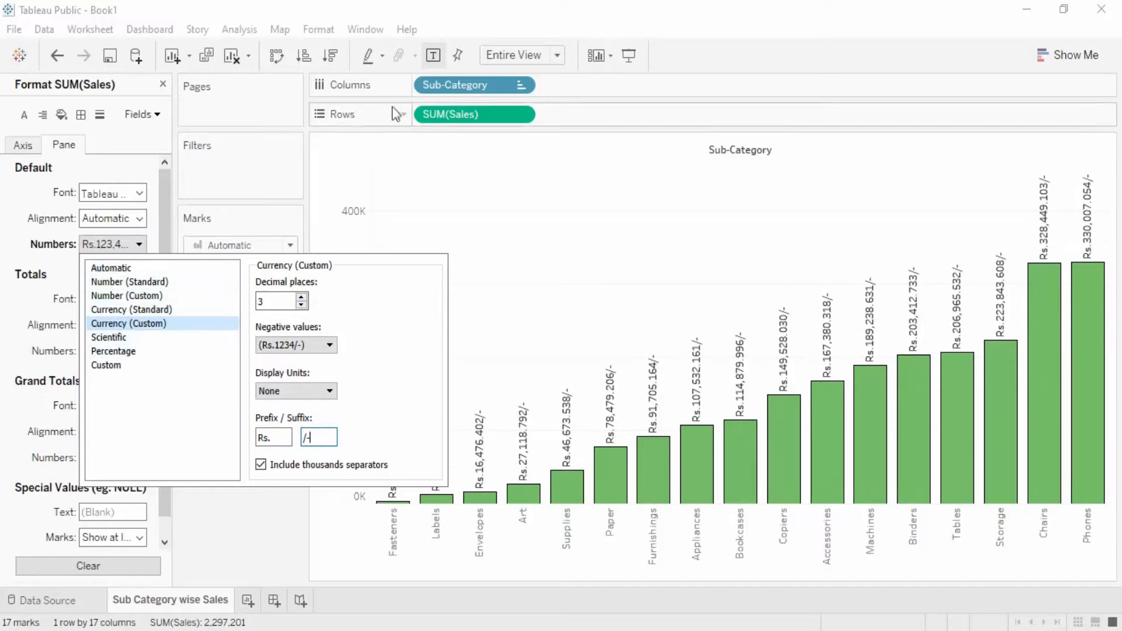
pyautogui.click(263, 182)
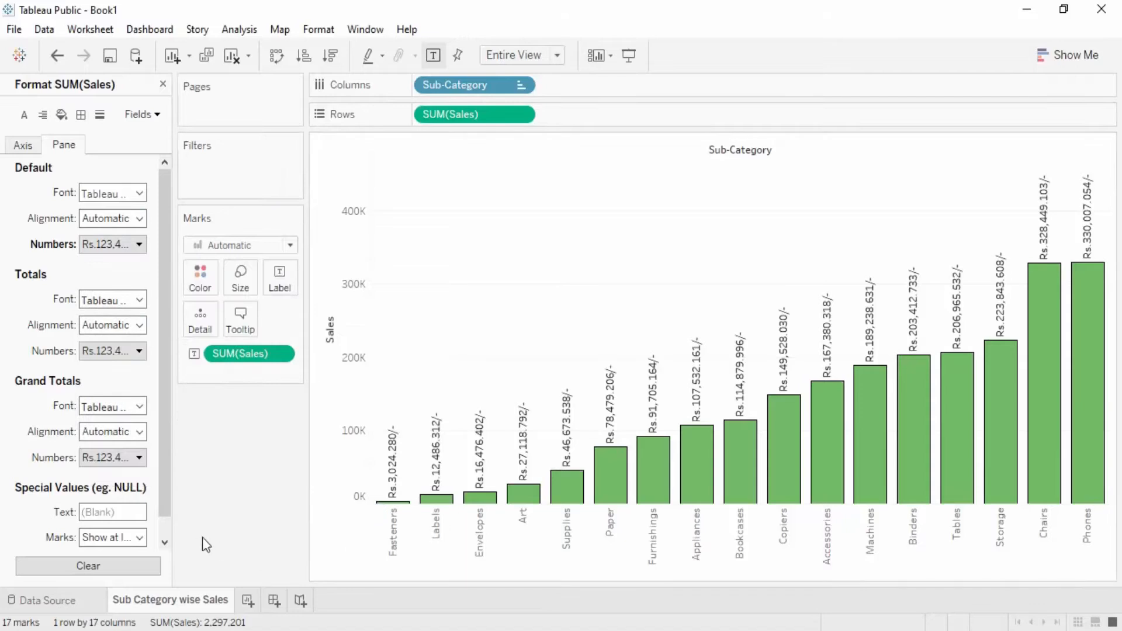